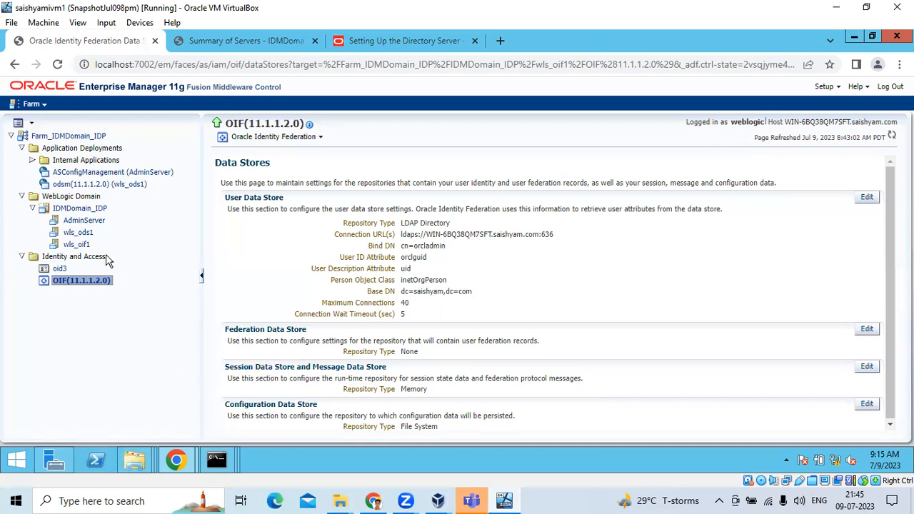
- Reload the OIF Data Stores page, then show the WebLogic Summary of Servers with all three servers RUNNING
{"action": "left_click", "coordinate": [57, 64]}
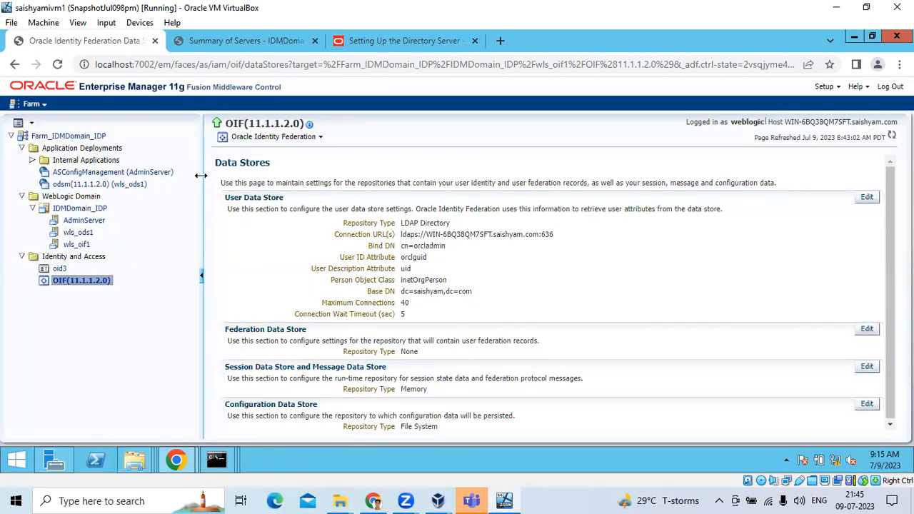
{"action": "left_click", "coordinate": [171, 40]}
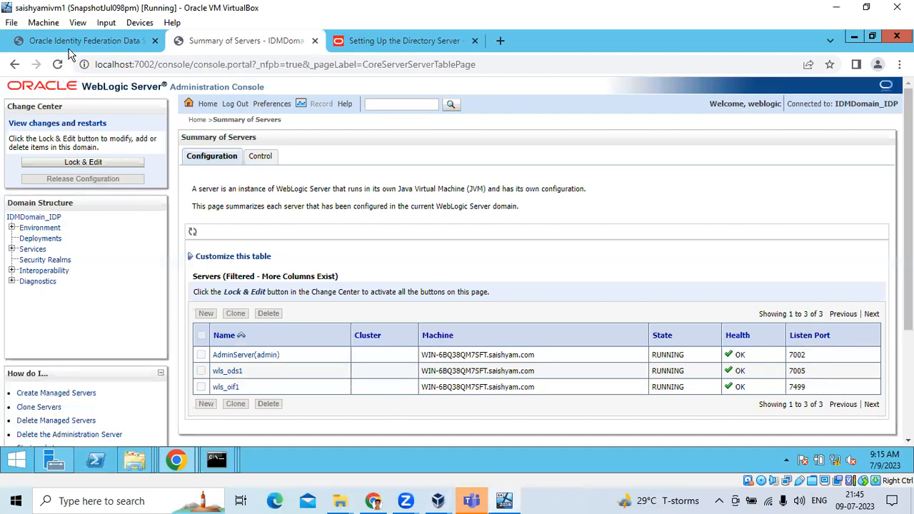
{"action": "left_click", "coordinate": [69, 50]}
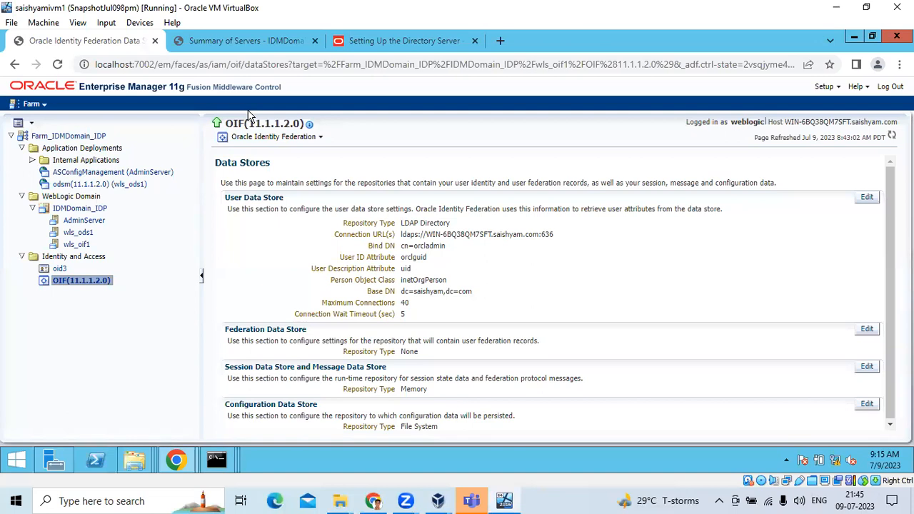
{"action": "left_click", "coordinate": [224, 44]}
- Connect Directory Services Manager to the saved OID directory using the administrator password
{"action": "mouse_move", "coordinate": [176, 459]}
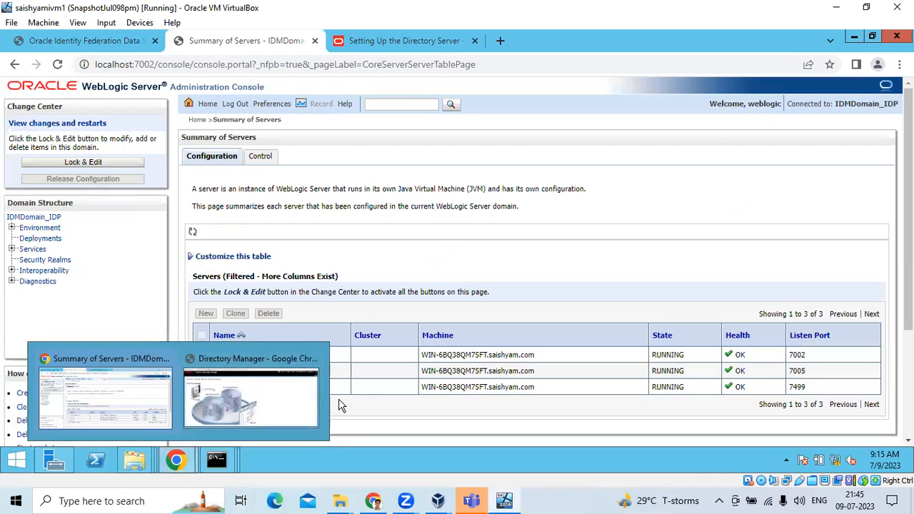
{"action": "left_click", "coordinate": [296, 402]}
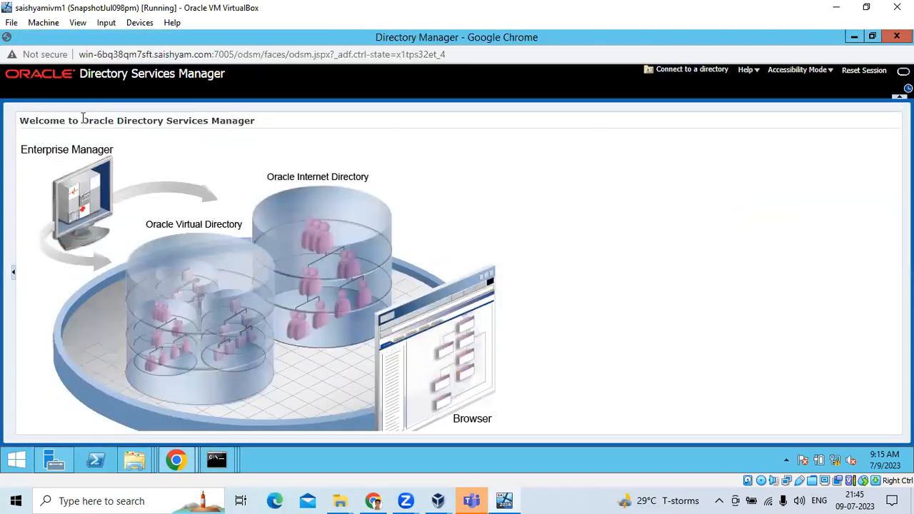
{"action": "left_click", "coordinate": [700, 72]}
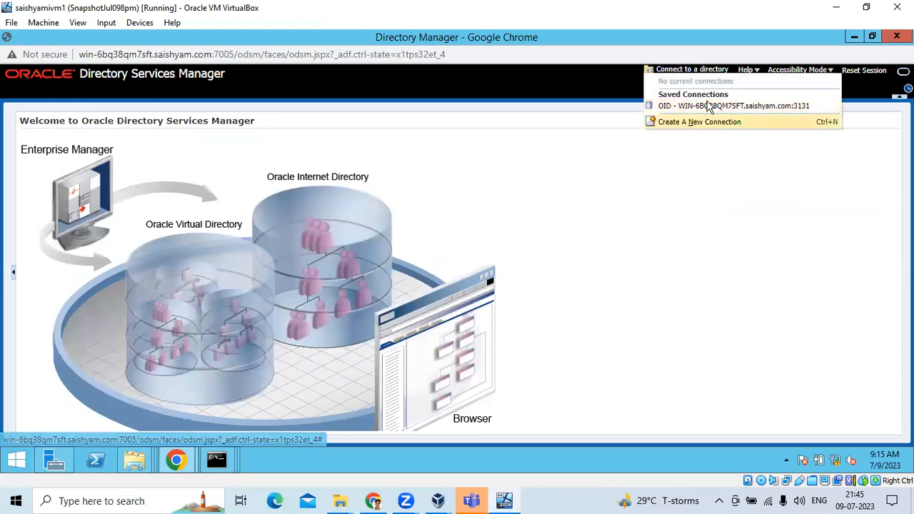
{"action": "left_click", "coordinate": [704, 105]}
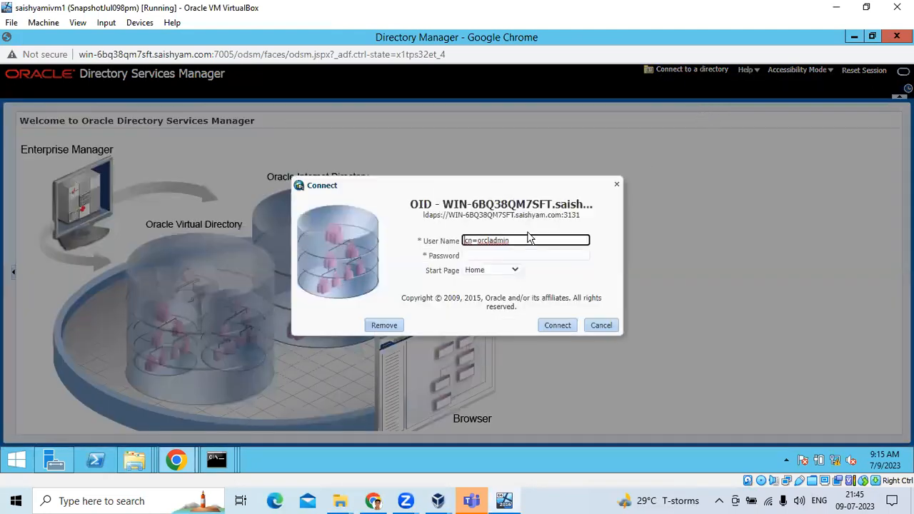
{"action": "left_click", "coordinate": [503, 252]}
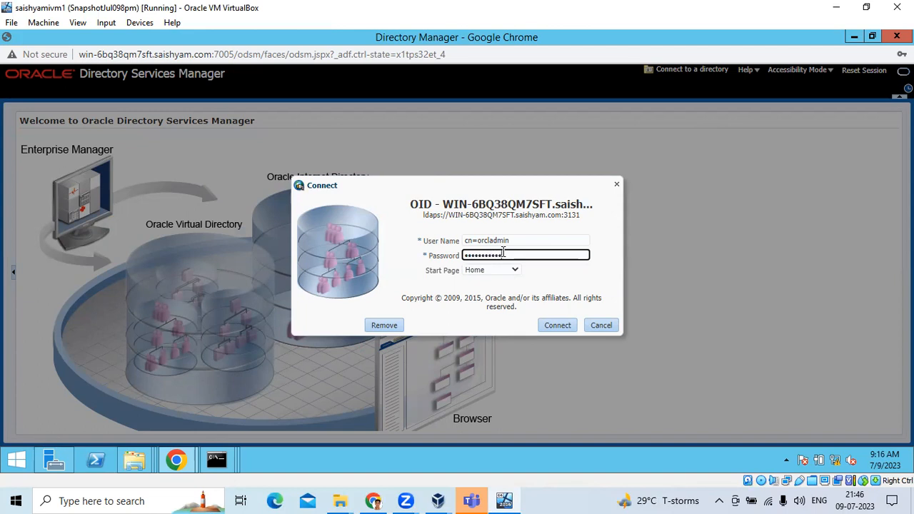
{"action": "key", "text": "Return"}
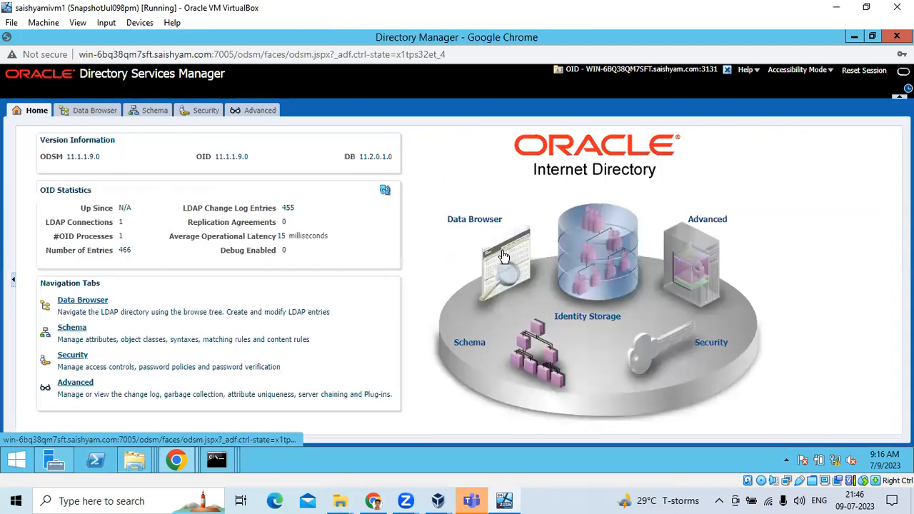
- Return to the OIF Data Stores page and browse the oid3 actions menu
{"action": "mouse_move", "coordinate": [180, 460]}
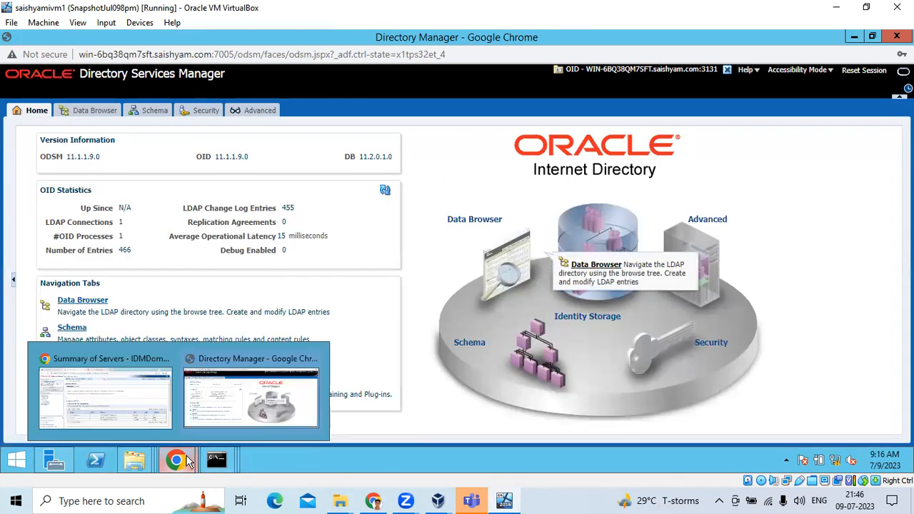
{"action": "left_click", "coordinate": [123, 394]}
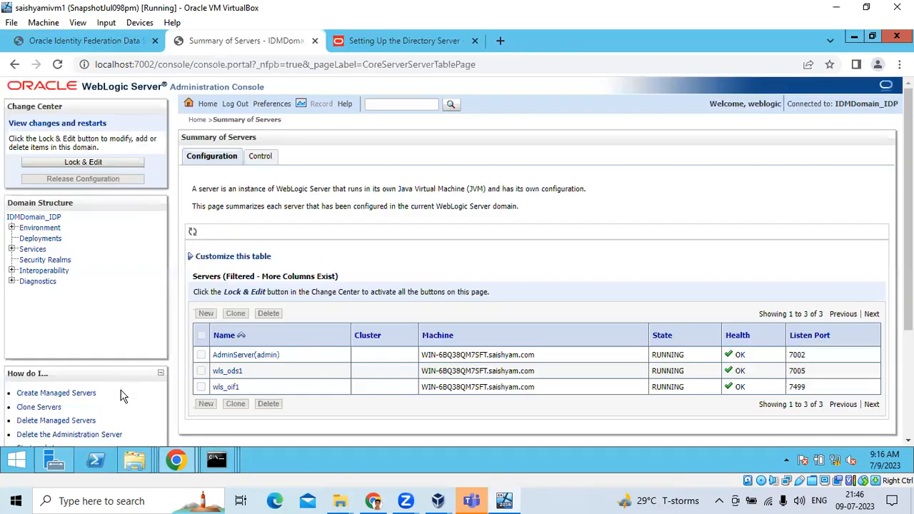
{"action": "left_click", "coordinate": [83, 42]}
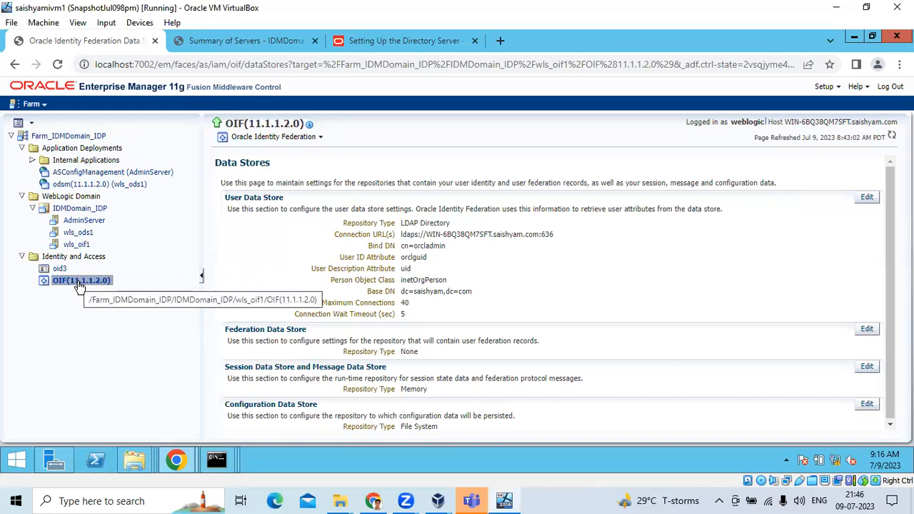
{"action": "right_click", "coordinate": [60, 272]}
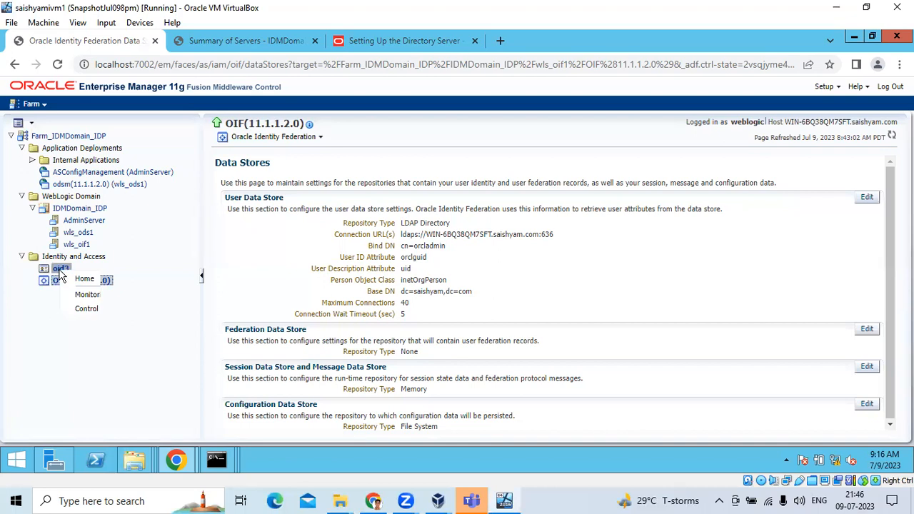
{"action": "mouse_move", "coordinate": [95, 355]}
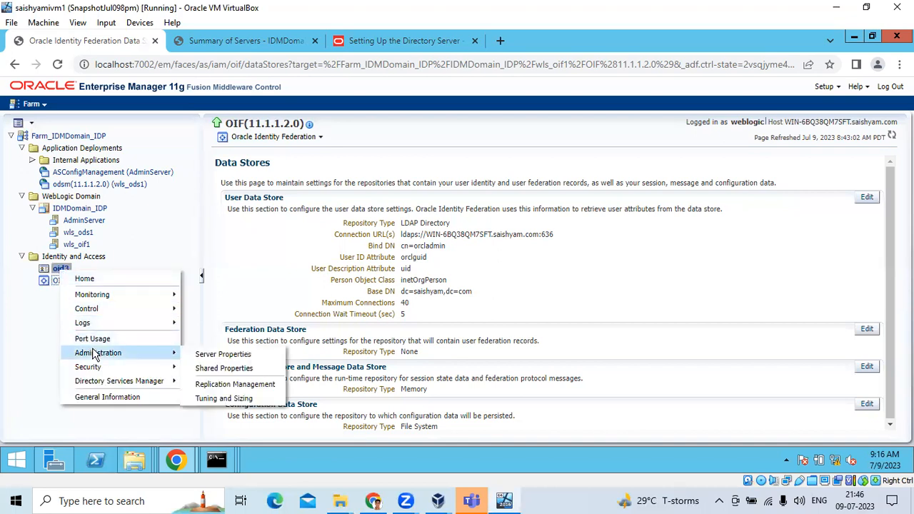
{"action": "mouse_move", "coordinate": [100, 383]}
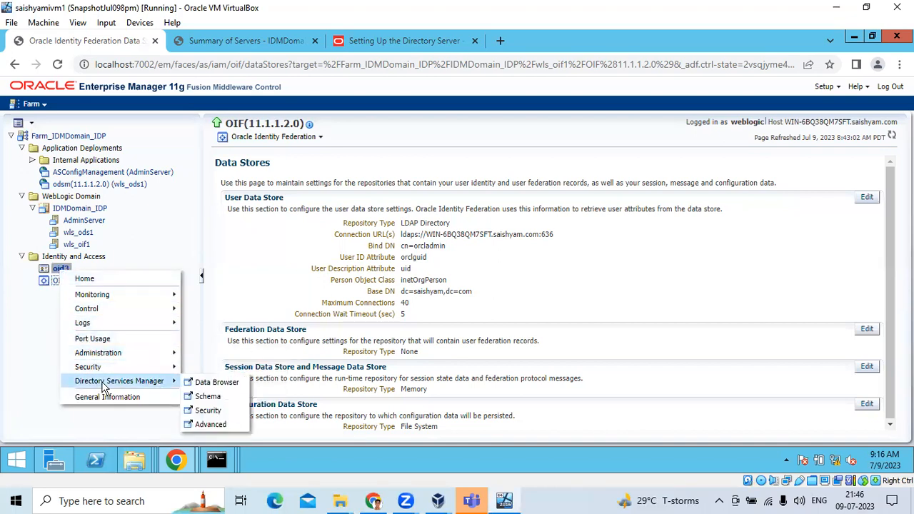
- Switch between the Directory Services Manager and Enterprise Manager windows
{"action": "left_click", "coordinate": [176, 459]}
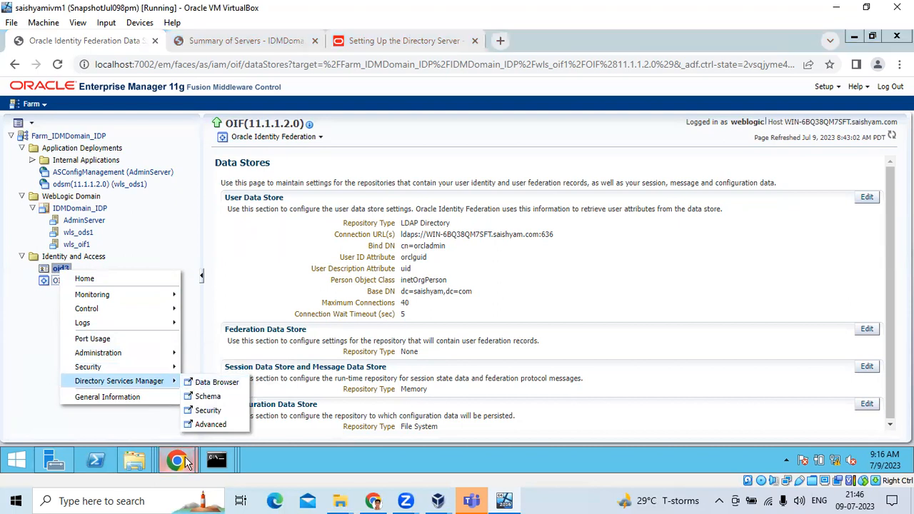
{"action": "left_click", "coordinate": [244, 405]}
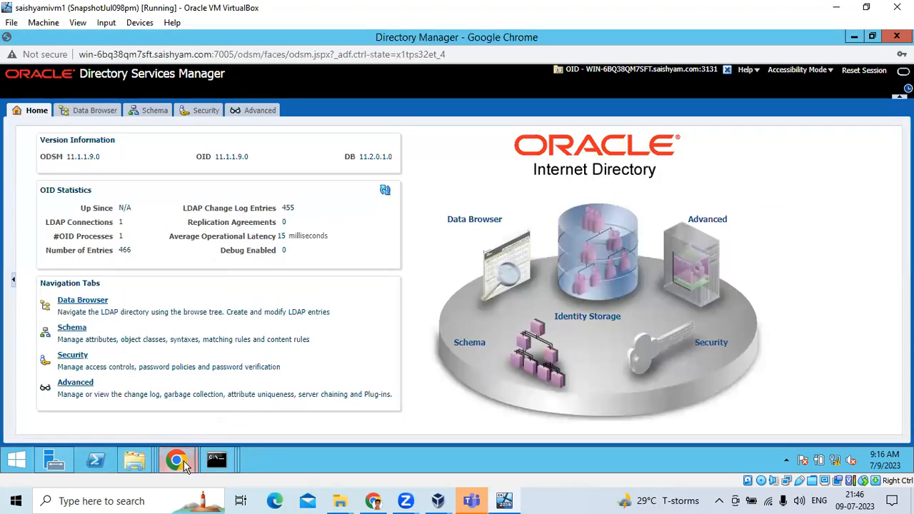
{"action": "mouse_move", "coordinate": [176, 463]}
{"action": "left_click", "coordinate": [105, 414]}
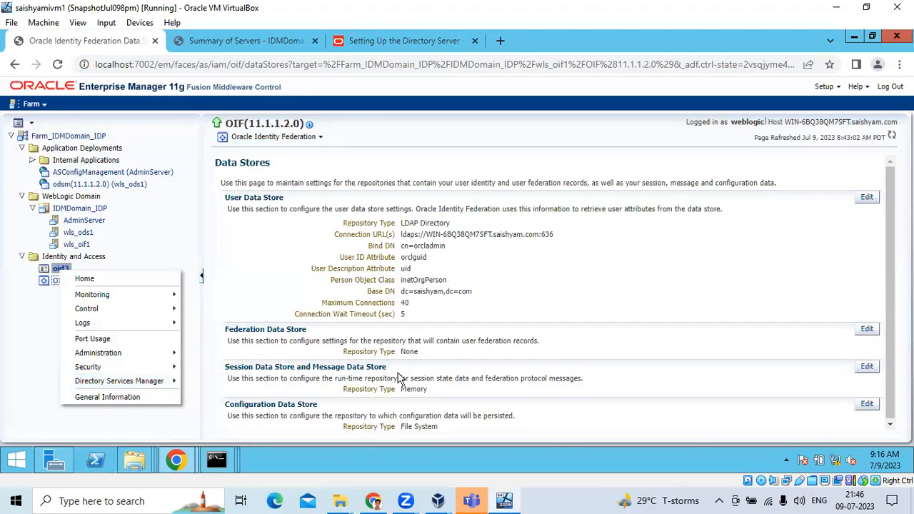
{"action": "mouse_move", "coordinate": [178, 463]}
{"action": "left_click", "coordinate": [266, 405]}
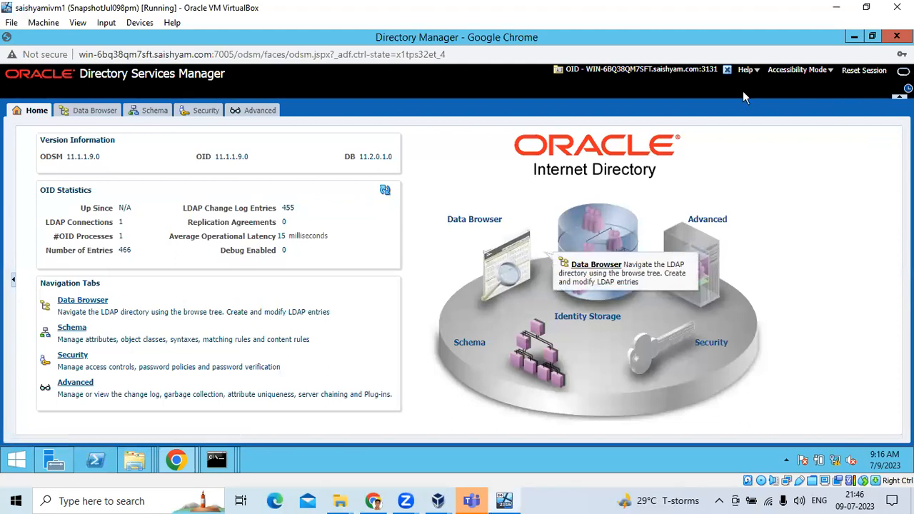
- Back in Enterprise Manager, dismiss the oid3 menu and open the OIF(11.1.1.2.0) actions menu
{"action": "left_click", "coordinate": [186, 462]}
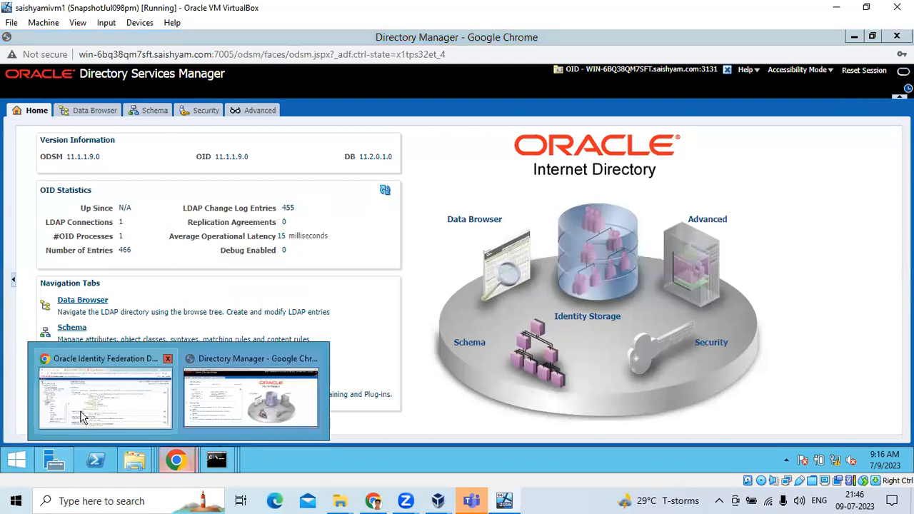
{"action": "left_click", "coordinate": [83, 418]}
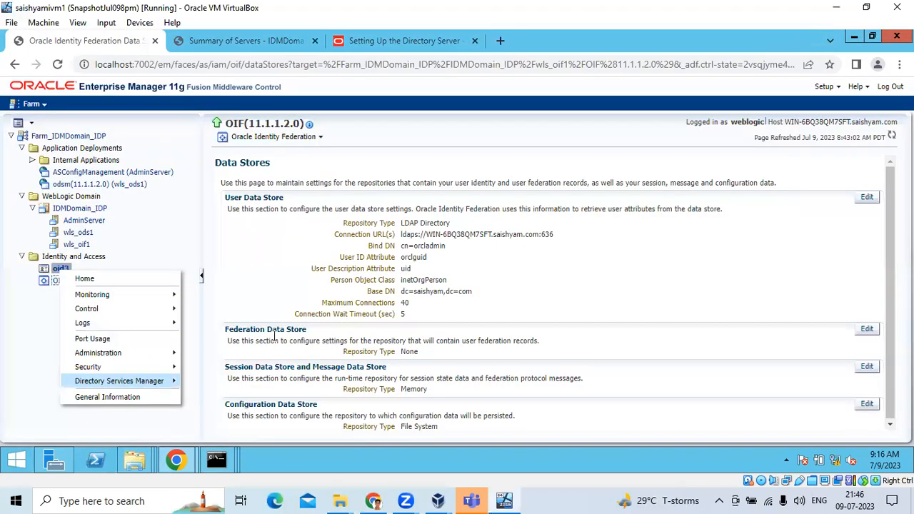
{"action": "left_click", "coordinate": [265, 288]}
{"action": "right_click", "coordinate": [72, 284]}
- Open OIF's Administration > Identities page and highlight the unconfigured federation data store message
{"action": "mouse_move", "coordinate": [117, 351]}
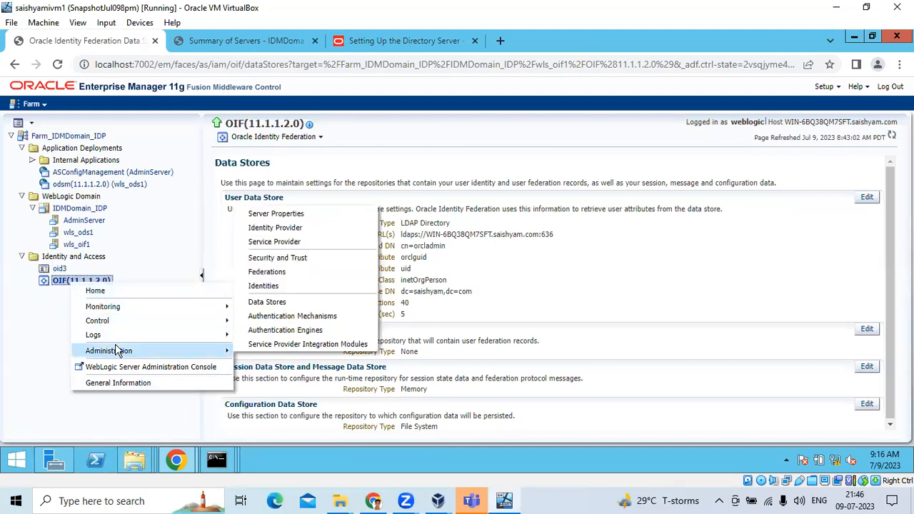
{"action": "left_click", "coordinate": [261, 285]}
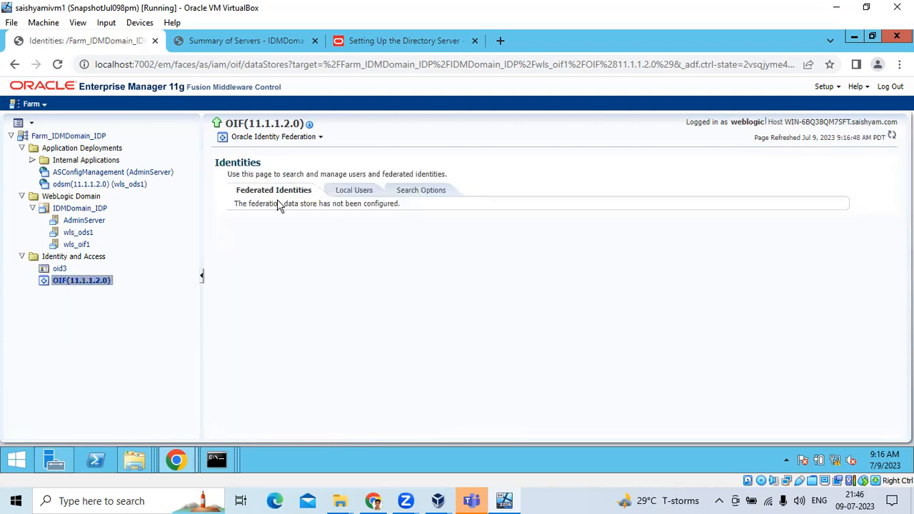
{"action": "left_click_drag", "start_coordinate": [235, 204], "coordinate": [398, 204]}
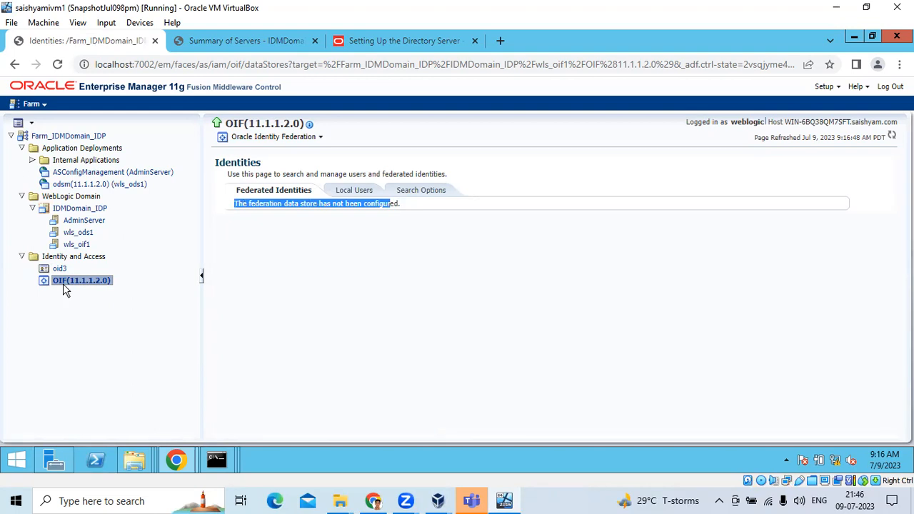
- Reopen and dismiss OIF's actions menu, then bring Directory Services Manager to the front
{"action": "right_click", "coordinate": [75, 283]}
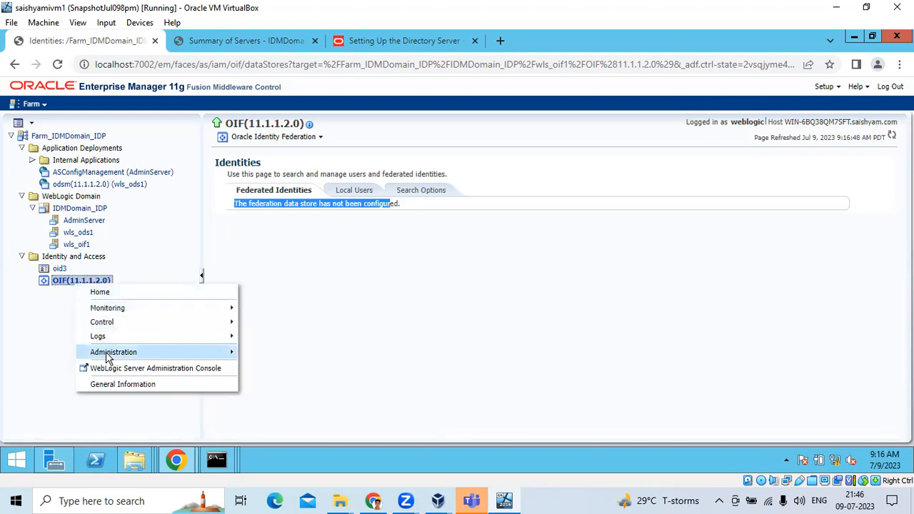
{"action": "mouse_move", "coordinate": [107, 355]}
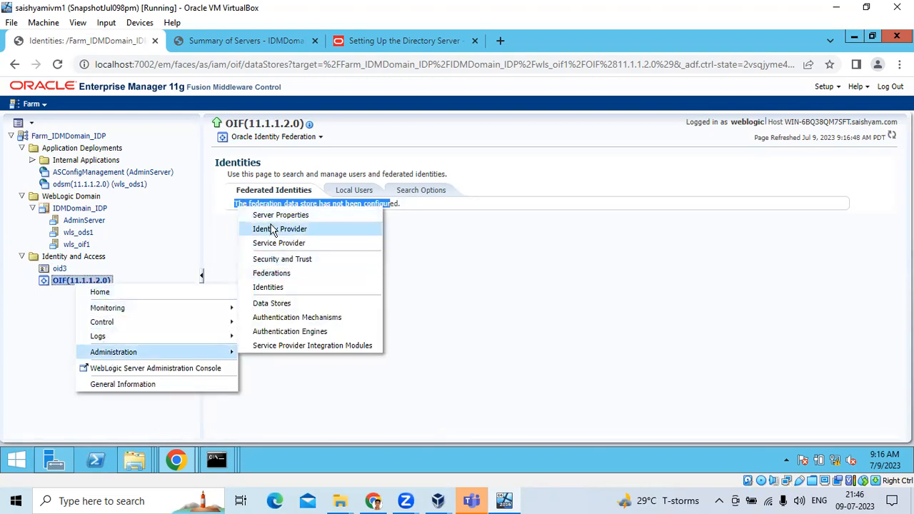
{"action": "left_click", "coordinate": [465, 285]}
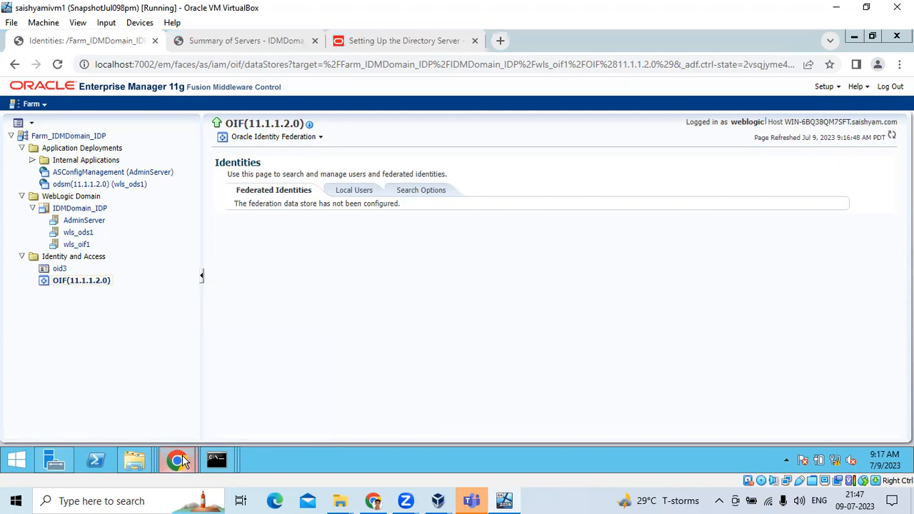
{"action": "mouse_move", "coordinate": [181, 460]}
{"action": "left_click", "coordinate": [253, 409]}
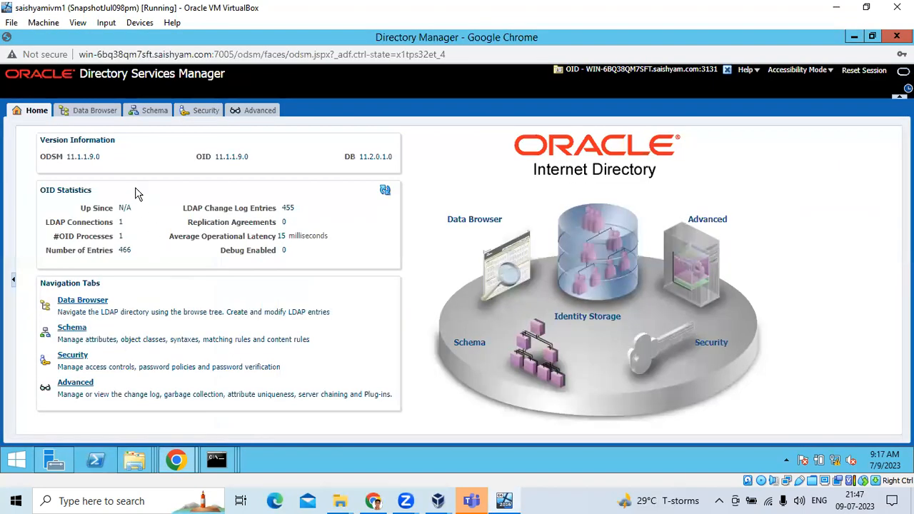
- Open the directory's Data Browser, recheck Enterprise Manager's no-data-store message, and return
{"action": "left_click", "coordinate": [92, 118]}
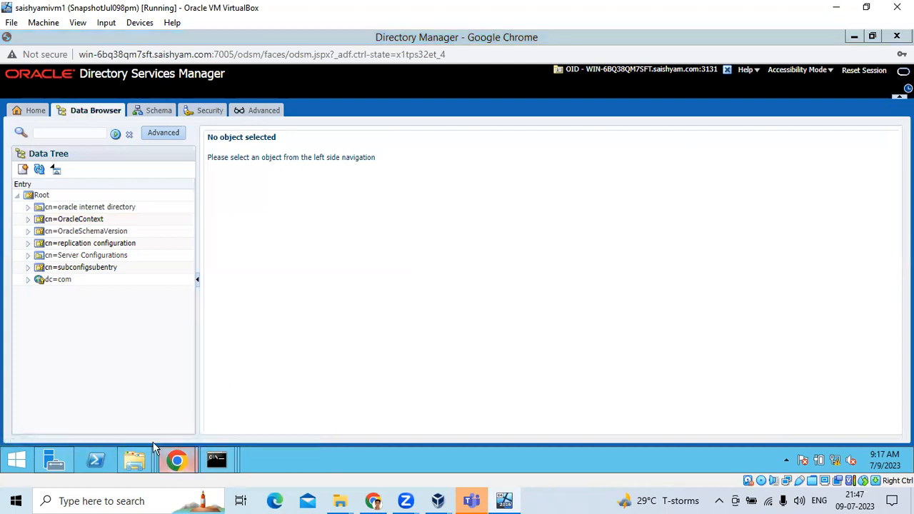
{"action": "mouse_move", "coordinate": [176, 457]}
{"action": "left_click", "coordinate": [193, 384]}
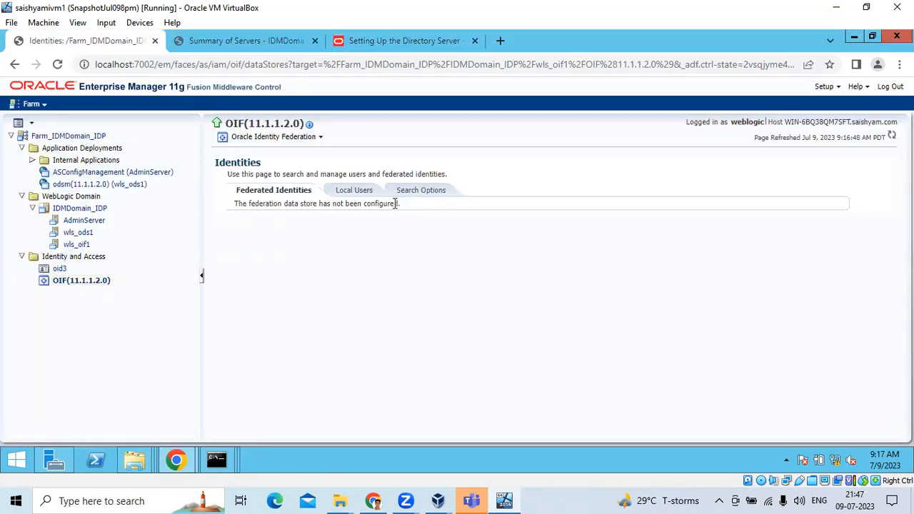
{"action": "left_click_drag", "start_coordinate": [400, 205], "coordinate": [237, 205]}
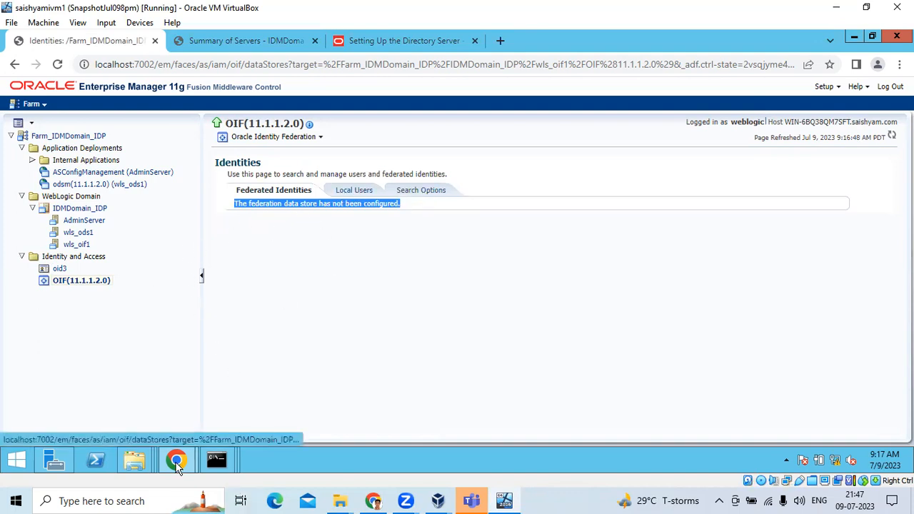
{"action": "mouse_move", "coordinate": [178, 464]}
{"action": "left_click", "coordinate": [249, 425]}
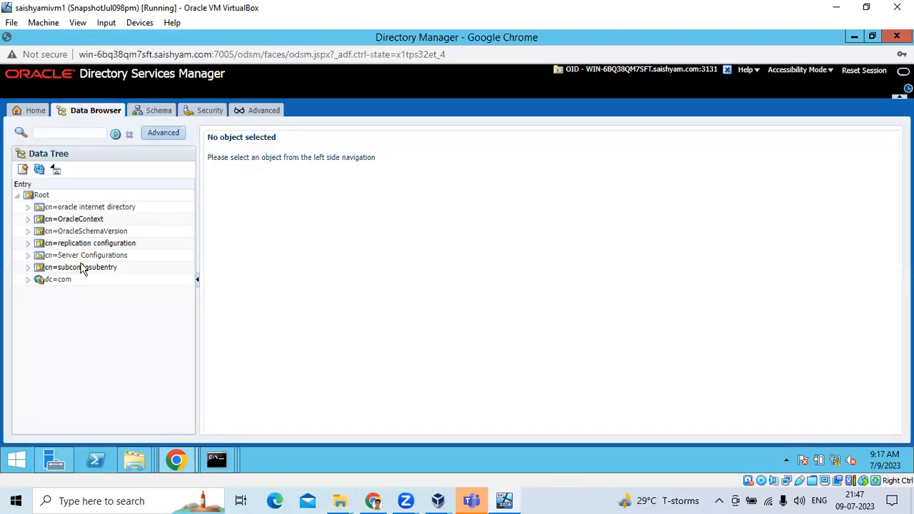
- Expand dc=com > dc=saishyam > cn=Users and open the cn=orcladmin entry
{"action": "left_click", "coordinate": [28, 281]}
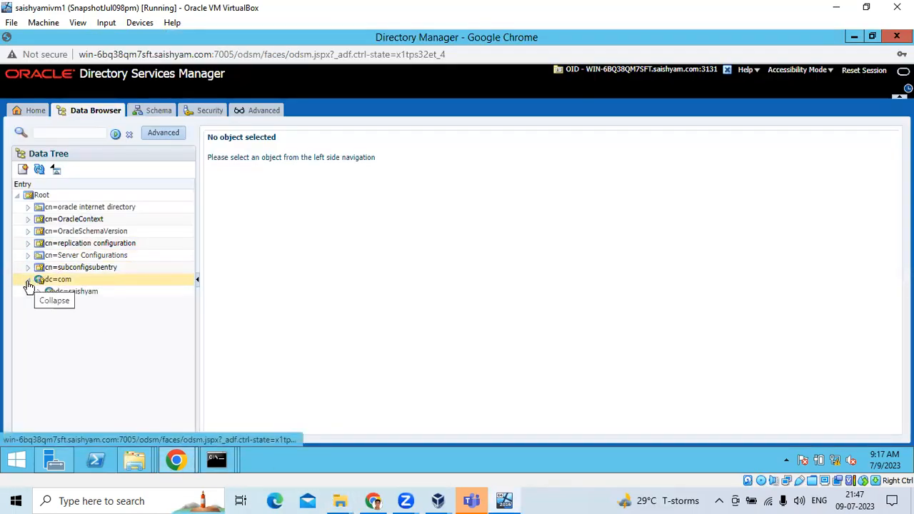
{"action": "left_click", "coordinate": [39, 293]}
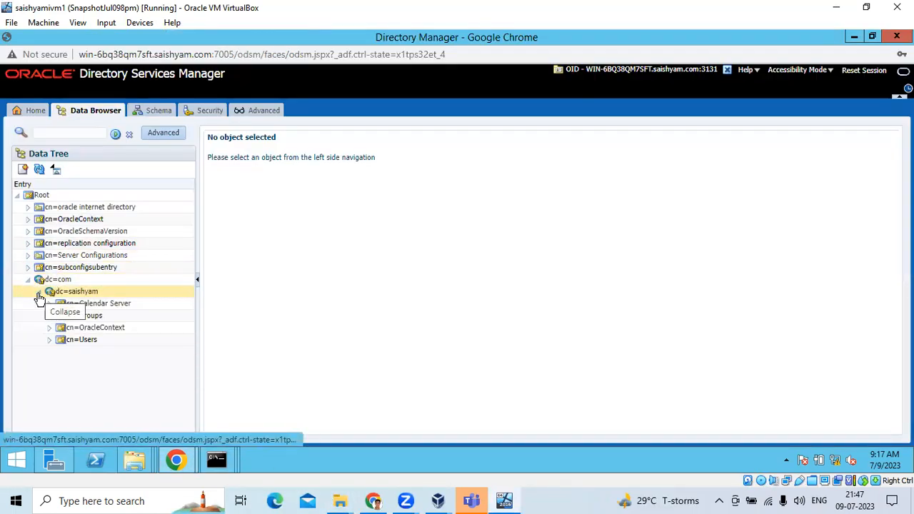
{"action": "left_click", "coordinate": [49, 341]}
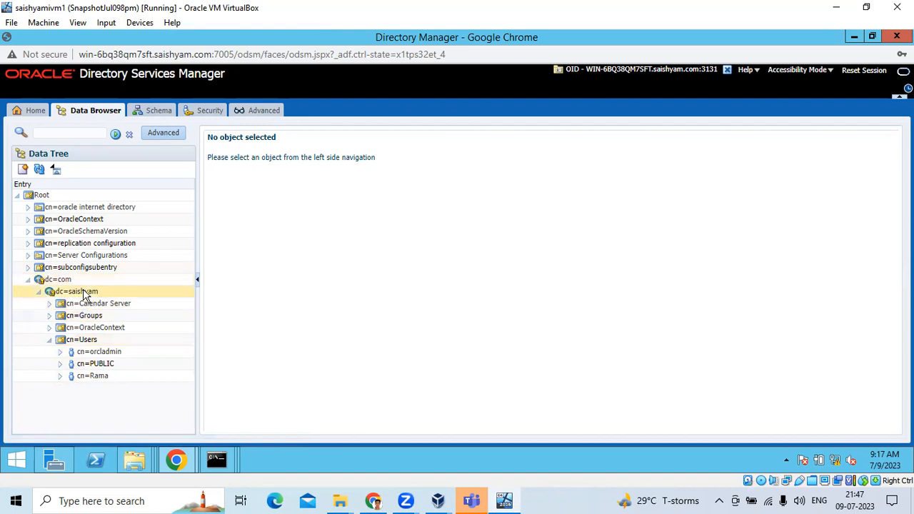
{"action": "left_click", "coordinate": [101, 353]}
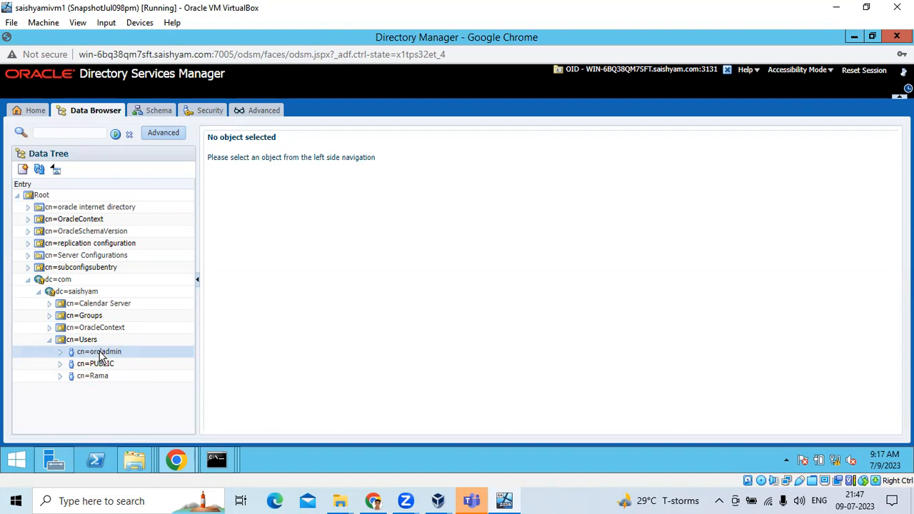
{"action": "right_click", "coordinate": [101, 357]}
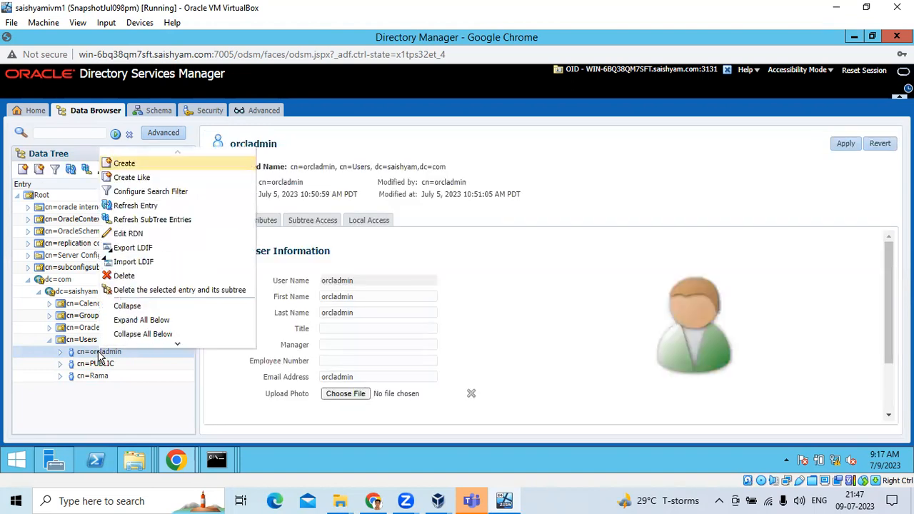
{"action": "left_click", "coordinate": [140, 178]}
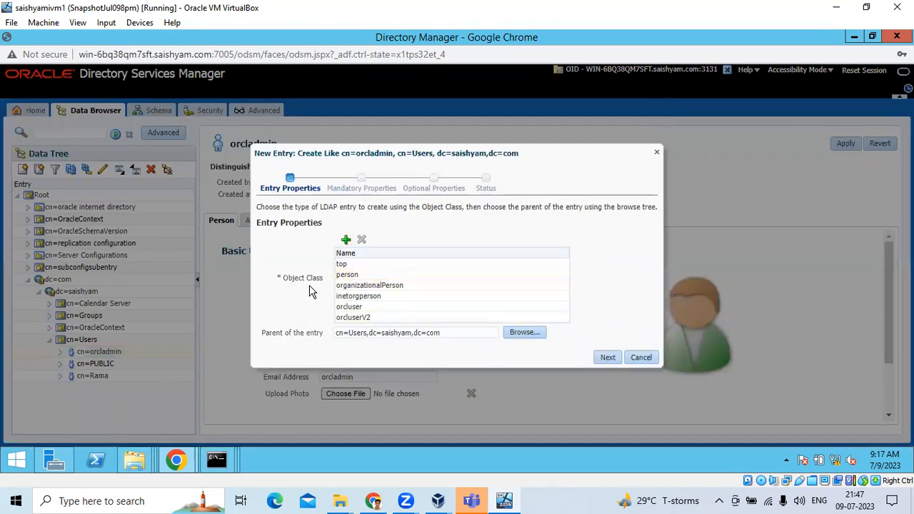
{"action": "left_click_drag", "start_coordinate": [323, 282], "coordinate": [285, 282]}
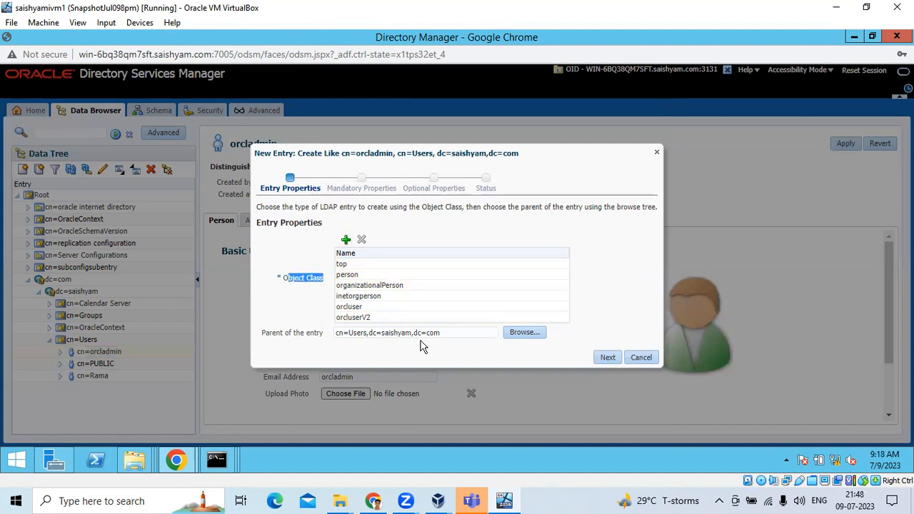
{"action": "left_click", "coordinate": [606, 359]}
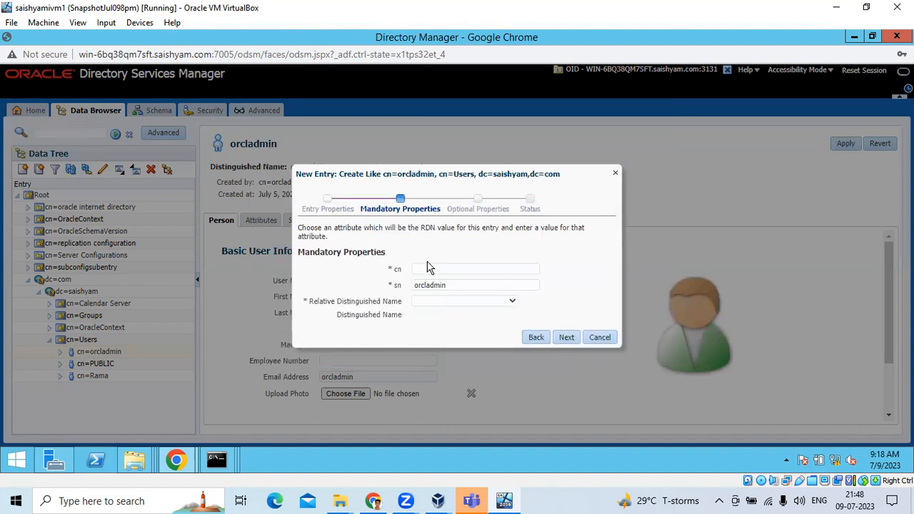
{"action": "left_click", "coordinate": [427, 268]}
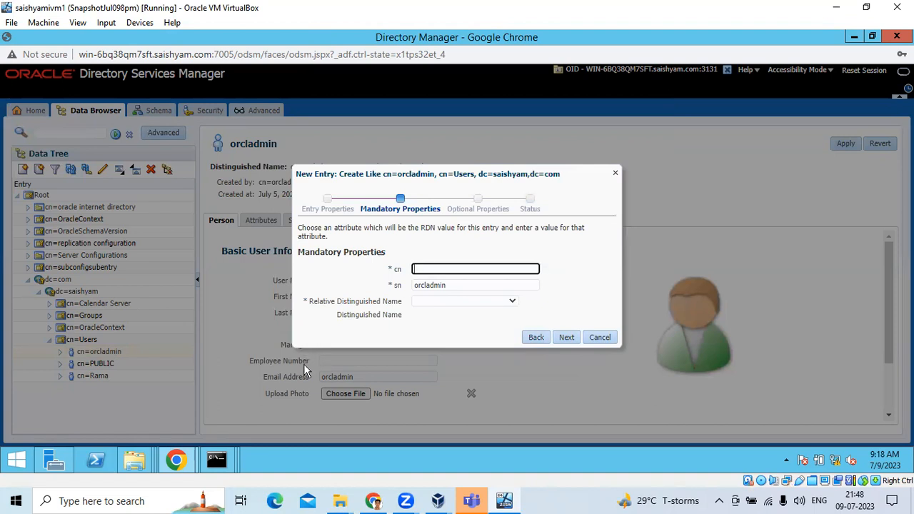
{"action": "left_click", "coordinate": [430, 301]}
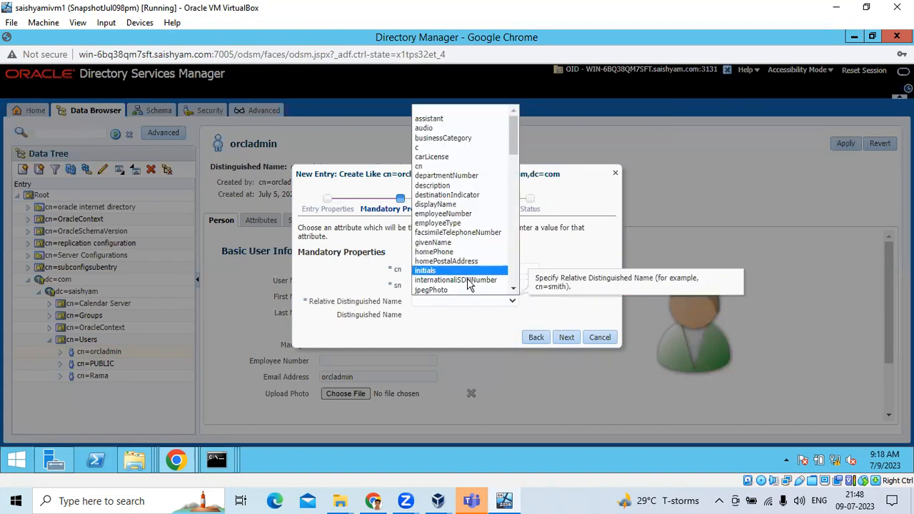
{"action": "left_click", "coordinate": [450, 331]}
{"action": "left_click", "coordinate": [431, 270]}
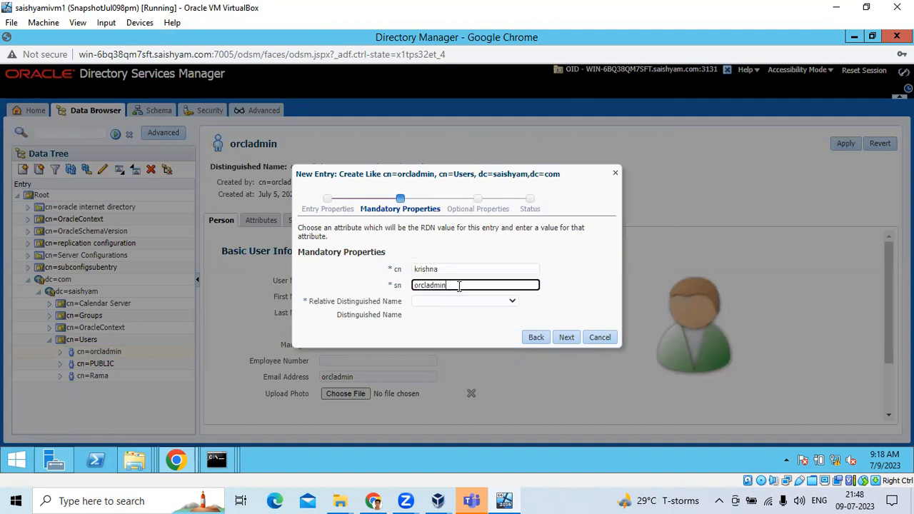
{"action": "key", "text": "Tab"}
{"action": "left_click", "coordinate": [450, 302]}
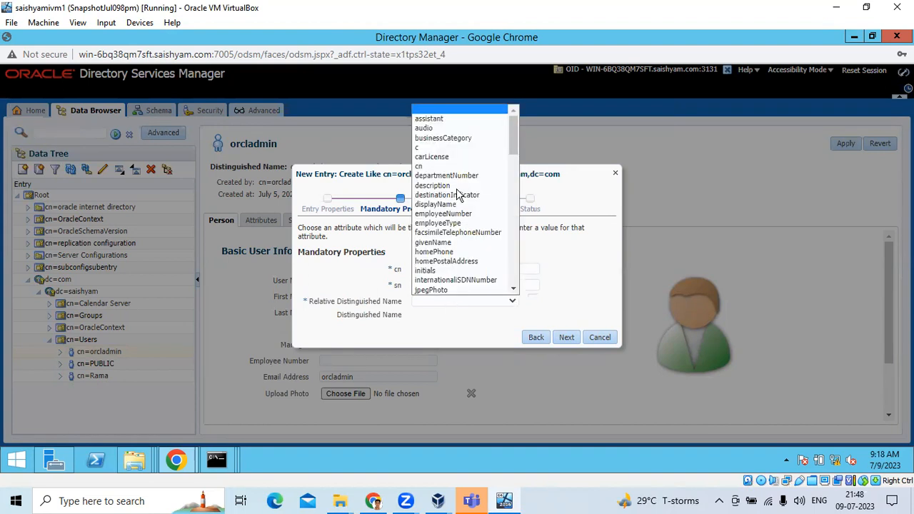
{"action": "left_click", "coordinate": [442, 165]}
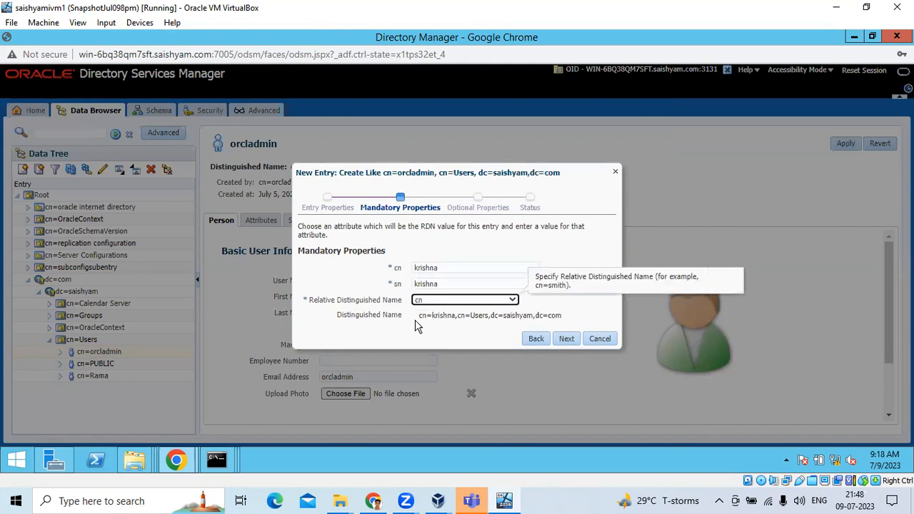
{"action": "left_click_drag", "start_coordinate": [452, 315], "coordinate": [561, 320]}
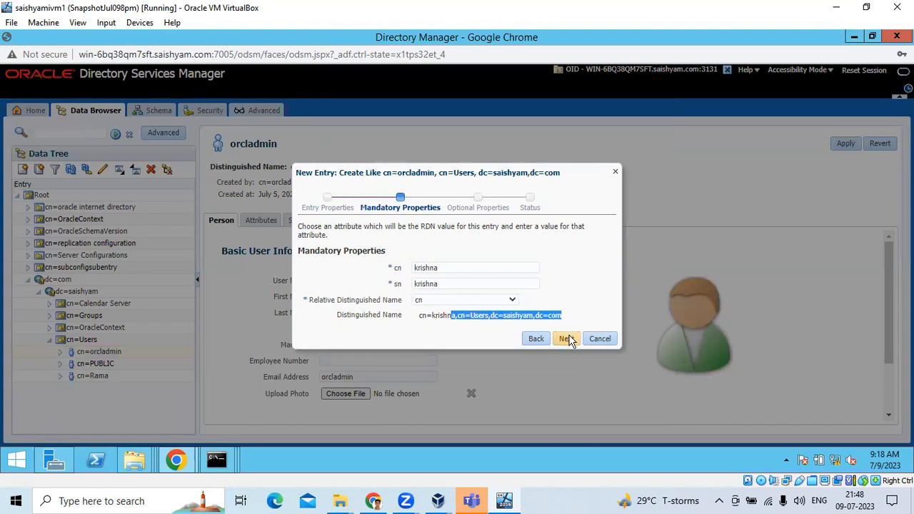
{"action": "left_click", "coordinate": [566, 339]}
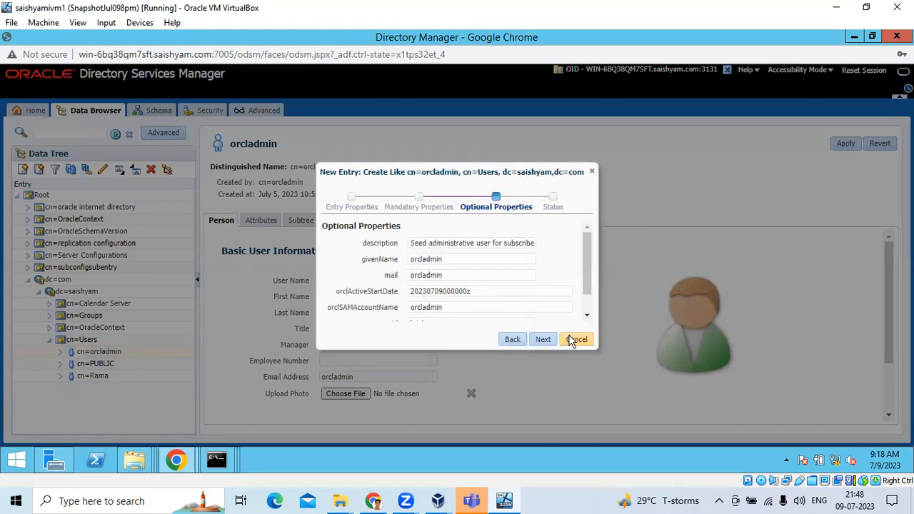
{"action": "double_click", "coordinate": [439, 258]}
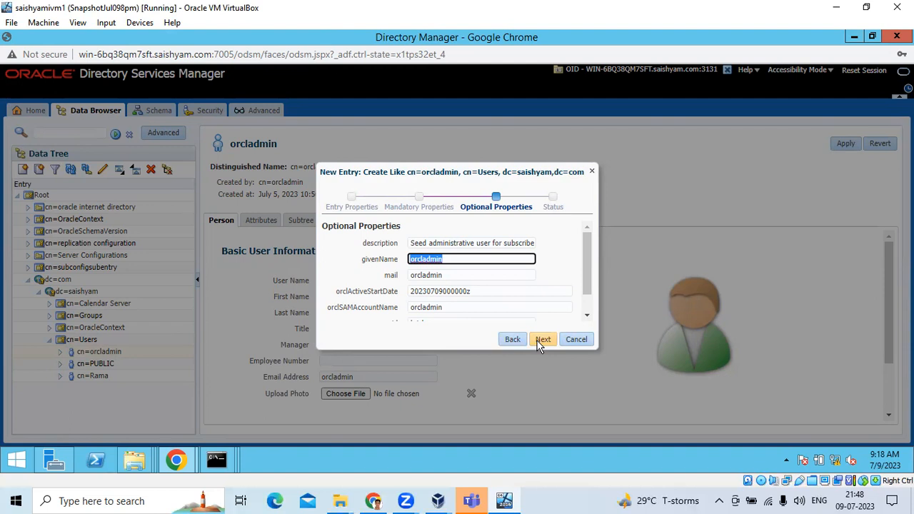
{"action": "left_click", "coordinate": [593, 173]}
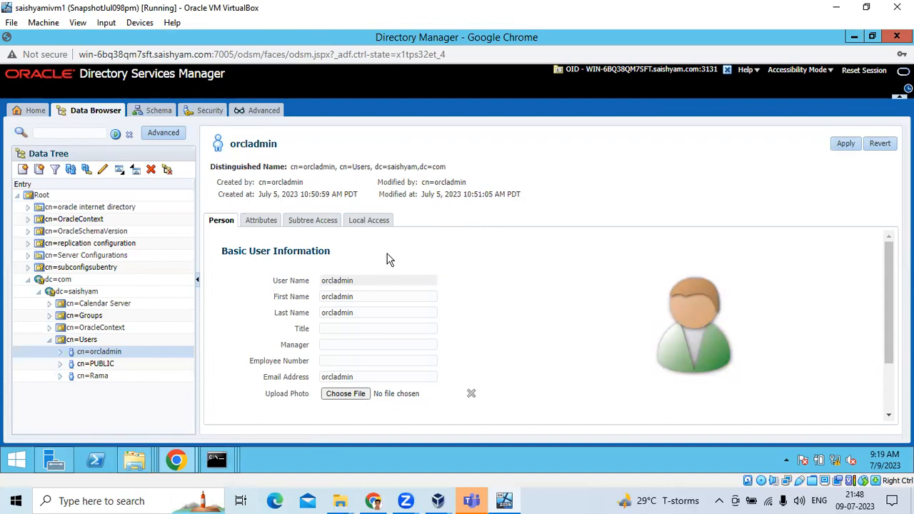
- Show orcladmin's Attributes tab (cn, sn, person, orcluser), cancelling the optional attributes chooser
{"action": "scroll", "coordinate": [358, 309], "scroll_direction": "down", "scroll_amount": 3}
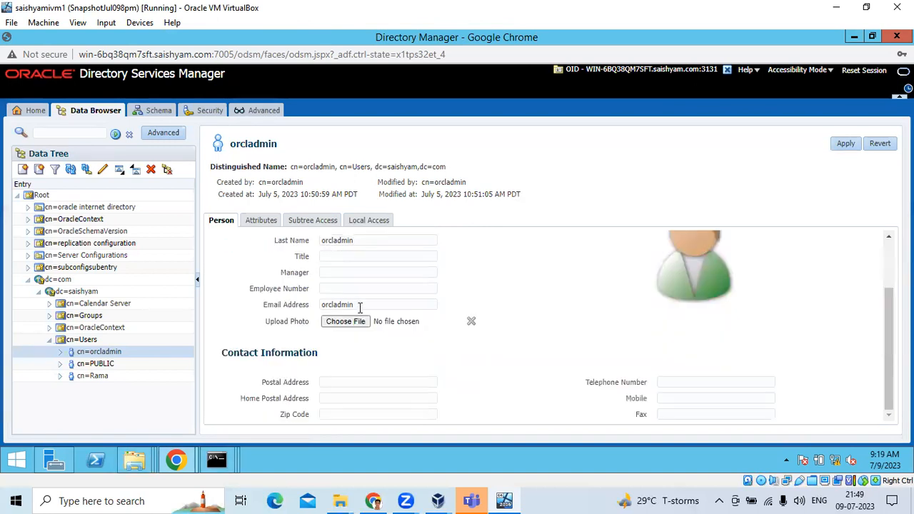
{"action": "left_click", "coordinate": [262, 220]}
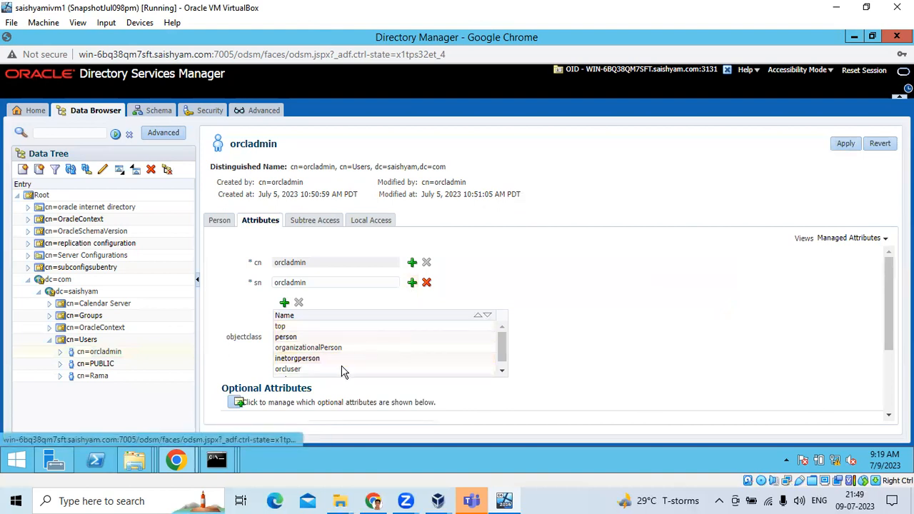
{"action": "left_click", "coordinate": [239, 404]}
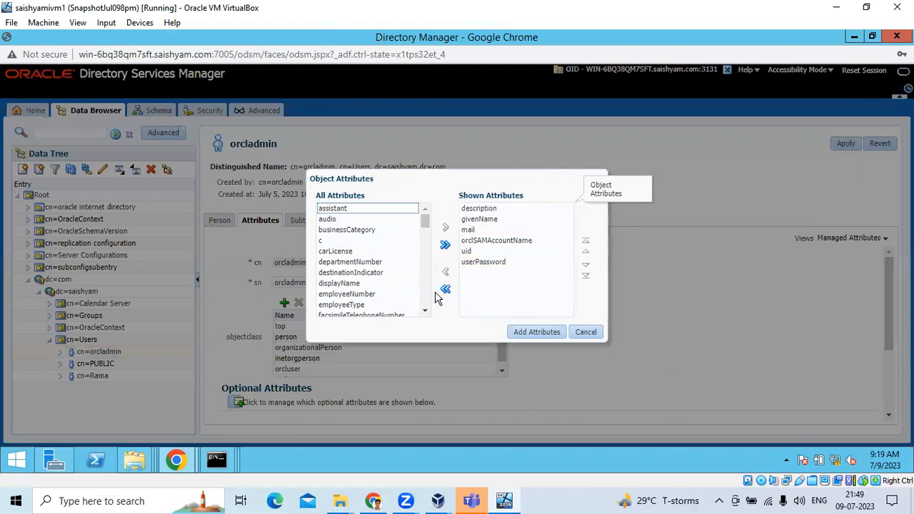
{"action": "left_click", "coordinate": [581, 334]}
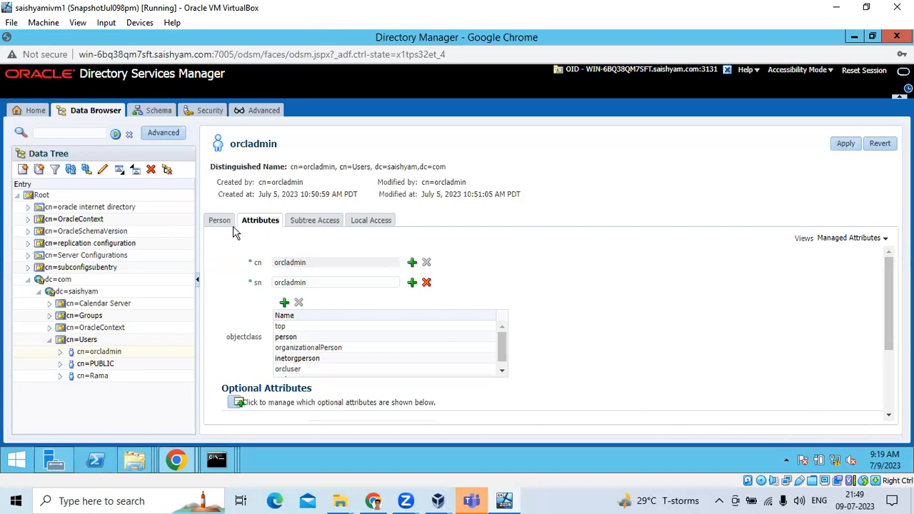
- Switch between Directory Manager and the Enterprise Manager Identities page
{"action": "mouse_move", "coordinate": [177, 460]}
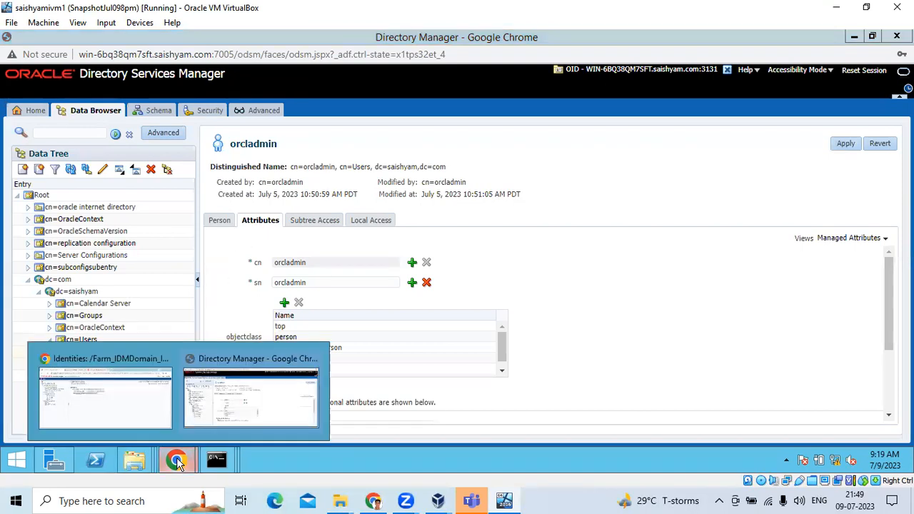
{"action": "left_click", "coordinate": [135, 411]}
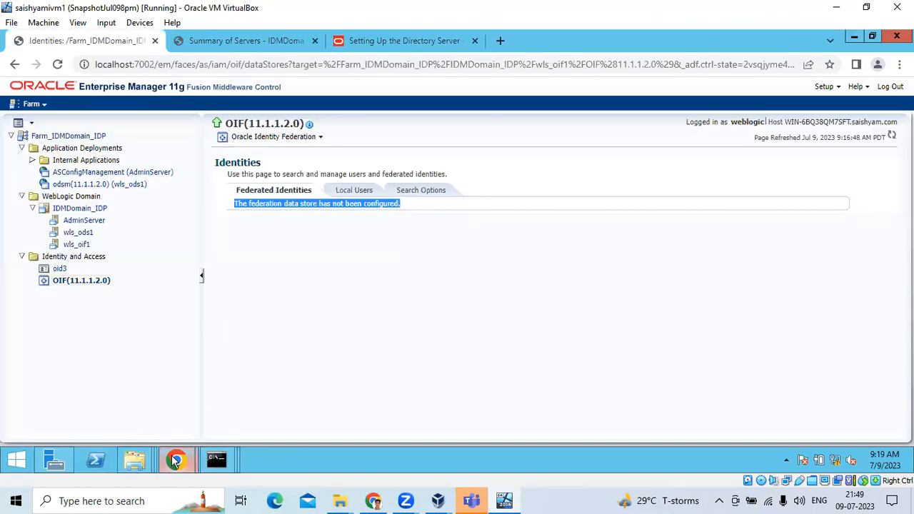
{"action": "mouse_move", "coordinate": [176, 460]}
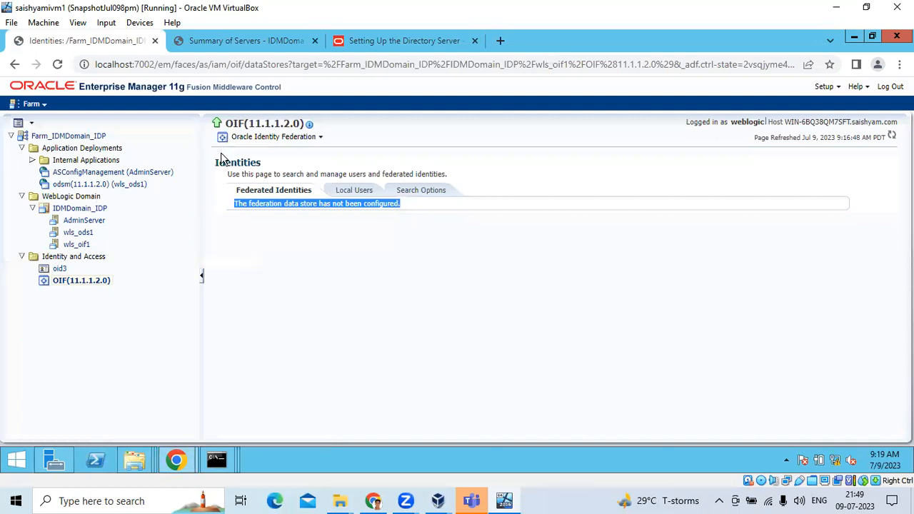
{"action": "left_click", "coordinate": [176, 459]}
{"action": "left_click", "coordinate": [249, 413]}
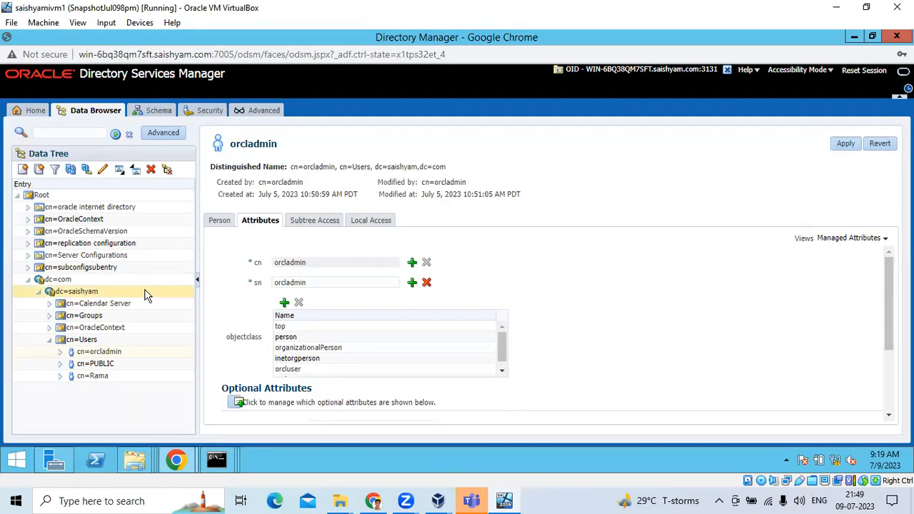
{"action": "left_click", "coordinate": [177, 460]}
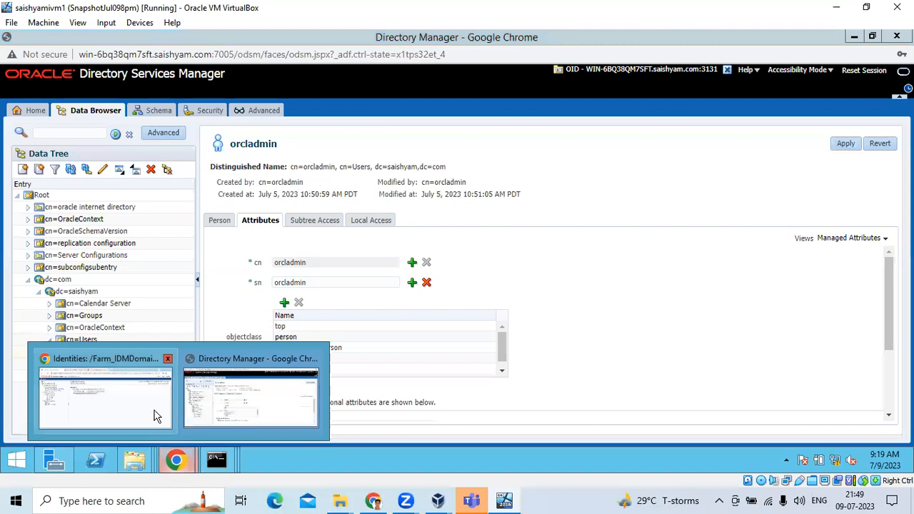
{"action": "left_click", "coordinate": [156, 417]}
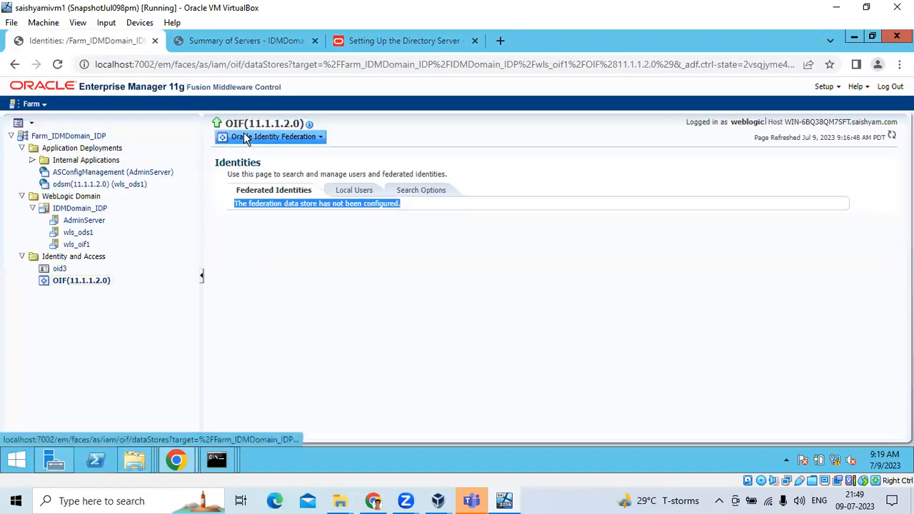
- Open OIF(11.1.1.2.0) Administration > Identities, then reopen the OIF actions menu
{"action": "right_click", "coordinate": [100, 284]}
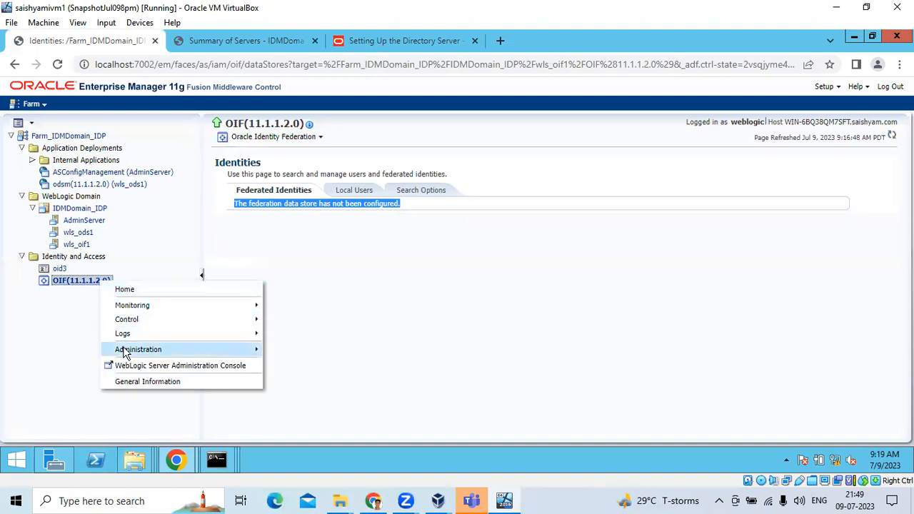
{"action": "mouse_move", "coordinate": [124, 351]}
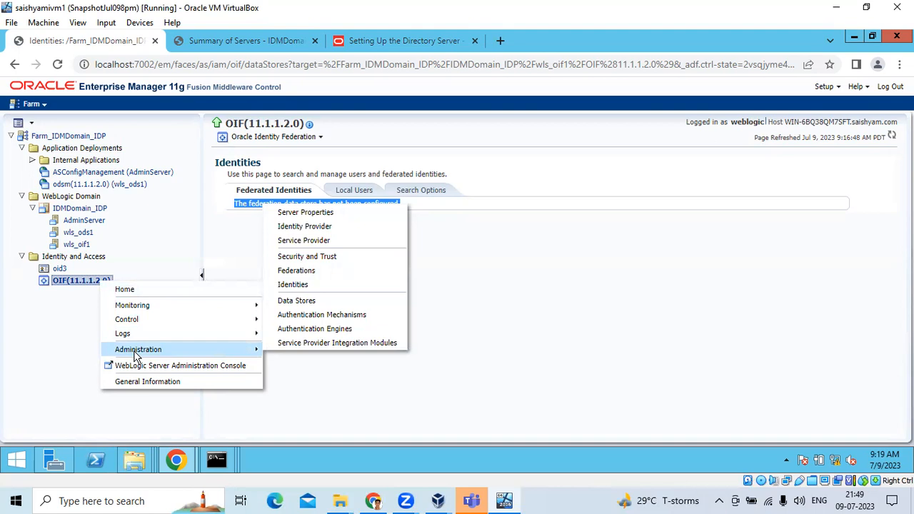
{"action": "left_click", "coordinate": [292, 284]}
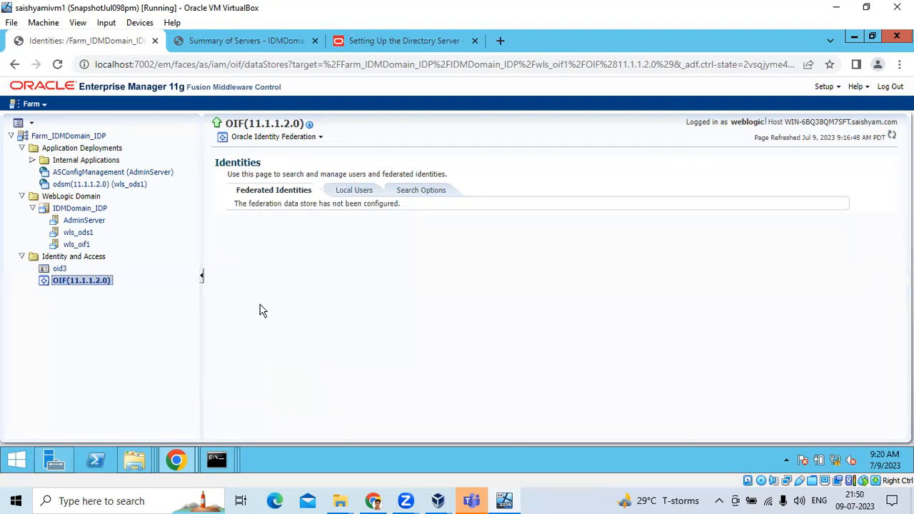
{"action": "right_click", "coordinate": [64, 284]}
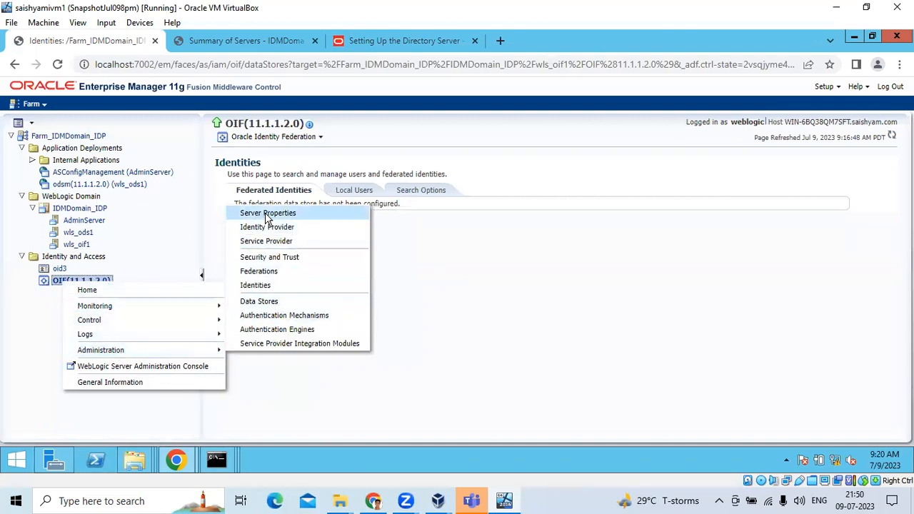
- Go via OIF Server Properties to Administration > Data Stores, showing Federation Data Store type None
{"action": "left_click", "coordinate": [266, 213]}
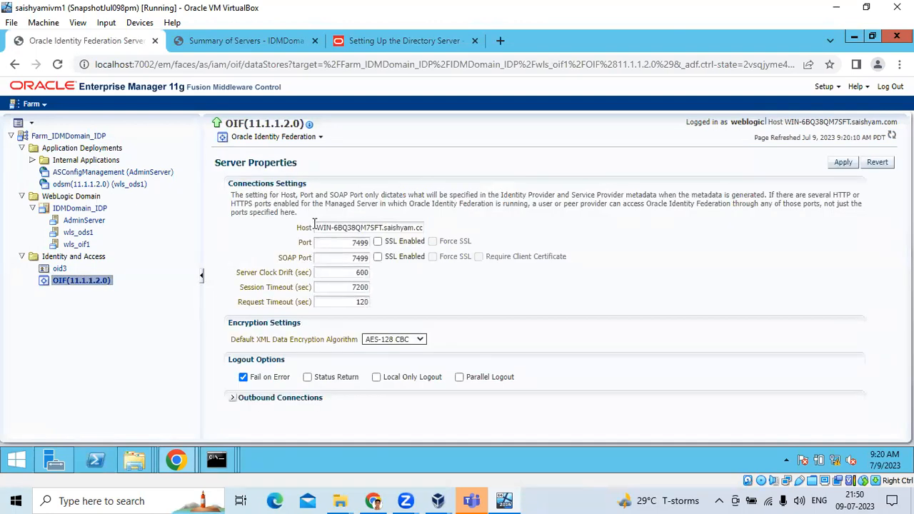
{"action": "left_click_drag", "start_coordinate": [321, 227], "coordinate": [378, 227]}
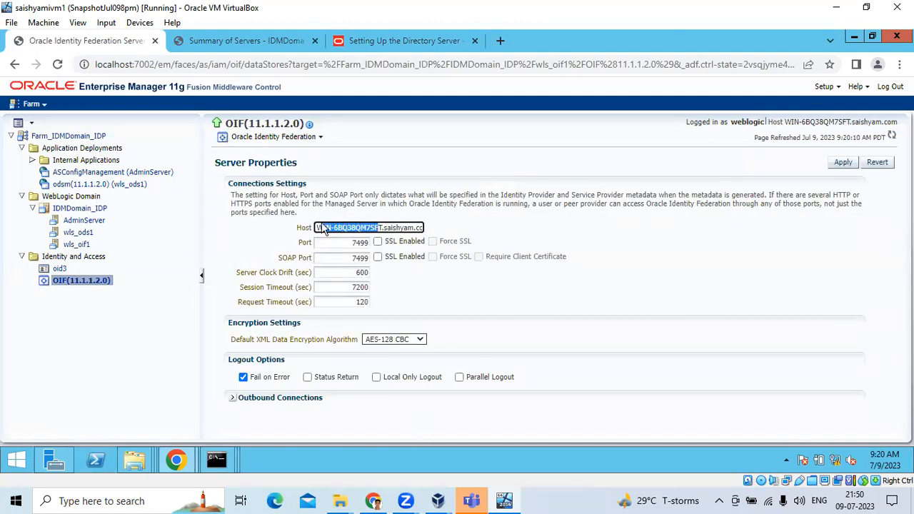
{"action": "left_click", "coordinate": [316, 137]}
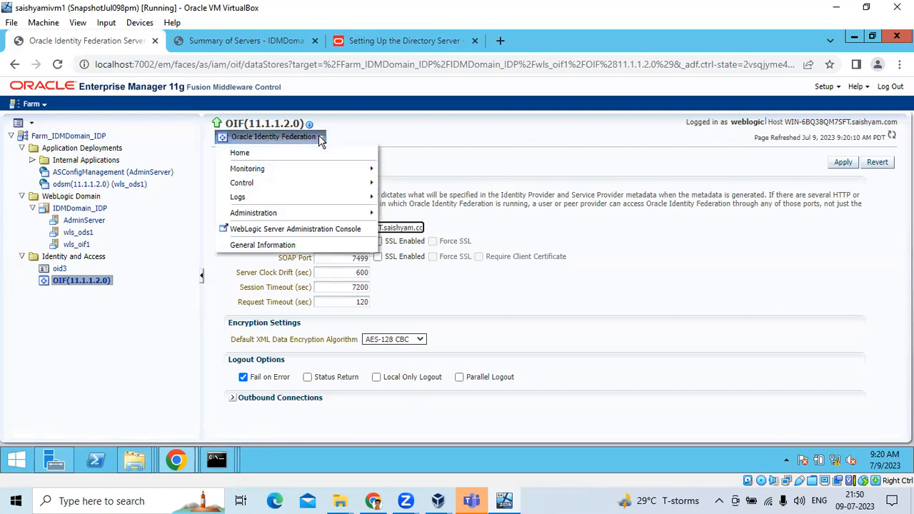
{"action": "left_click", "coordinate": [273, 218]}
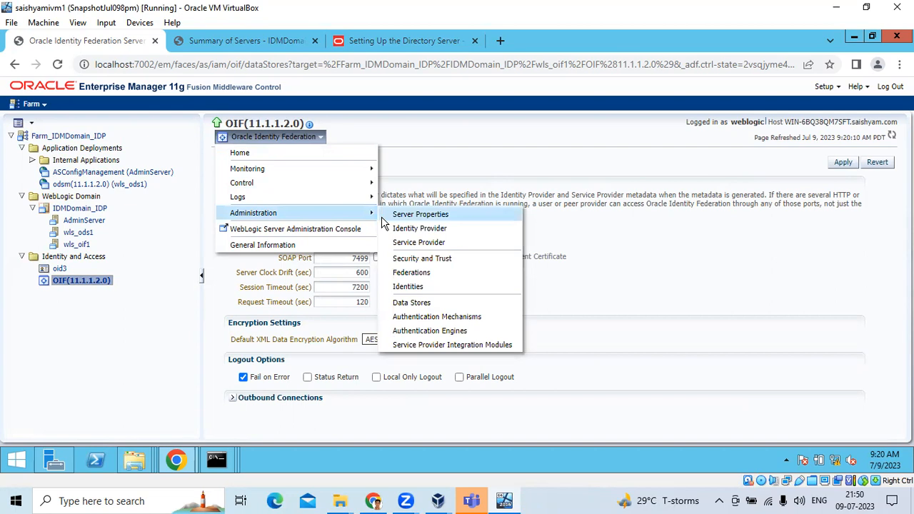
{"action": "left_click", "coordinate": [412, 303]}
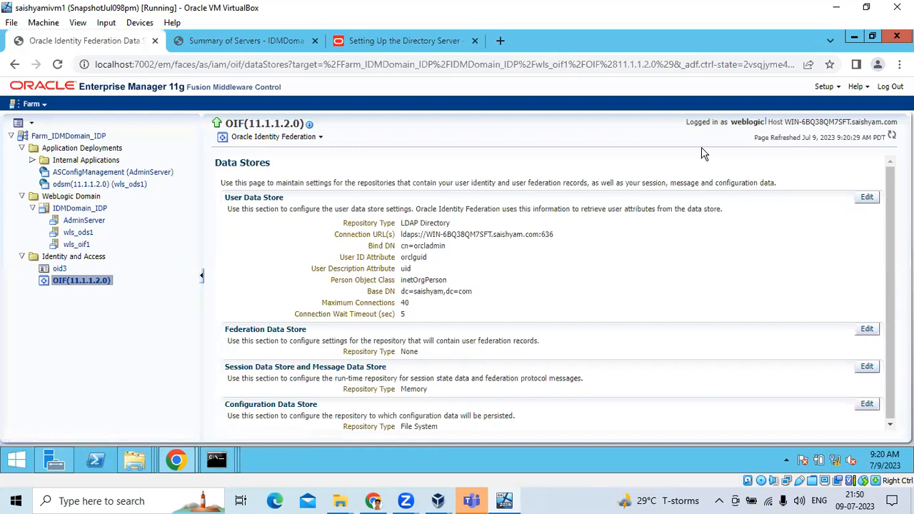
- Edit the User Data Store: change the URL from ldaps to ldap port 389 and enter the password
{"action": "left_click", "coordinate": [867, 198]}
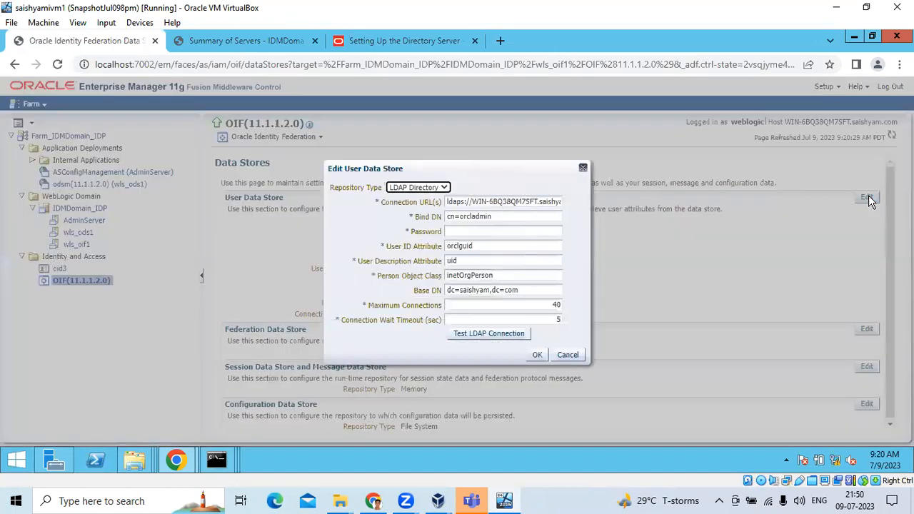
{"action": "left_click", "coordinate": [482, 203]}
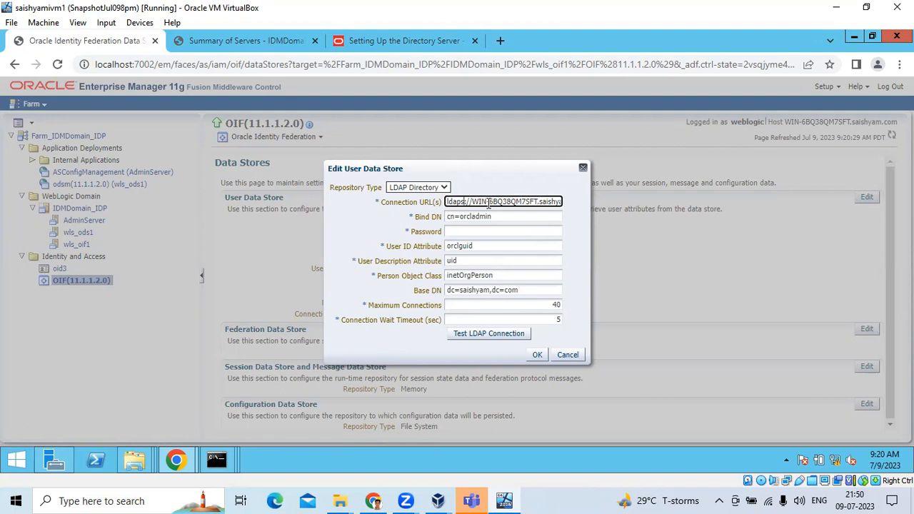
{"action": "key", "text": "BackSpace"}
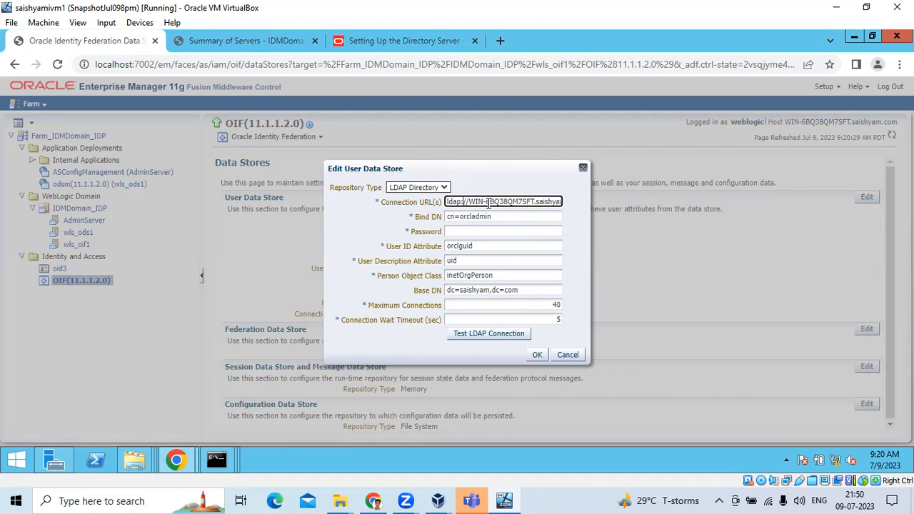
{"action": "key", "text": "End"}
{"action": "key", "text": "BackSpace"}
{"action": "key", "text": "BackSpace"}
{"action": "key", "text": "BackSpace"}
{"action": "type", "text": "389"}
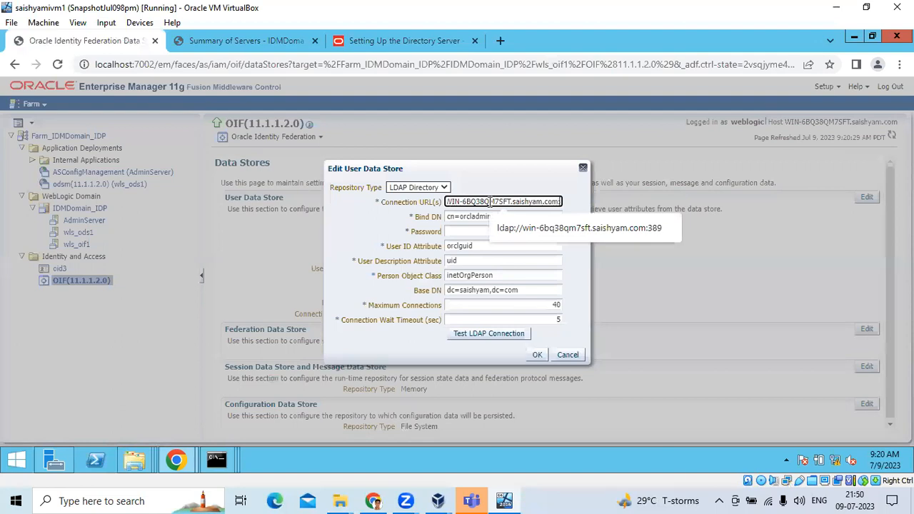
{"action": "type", "text": "389"}
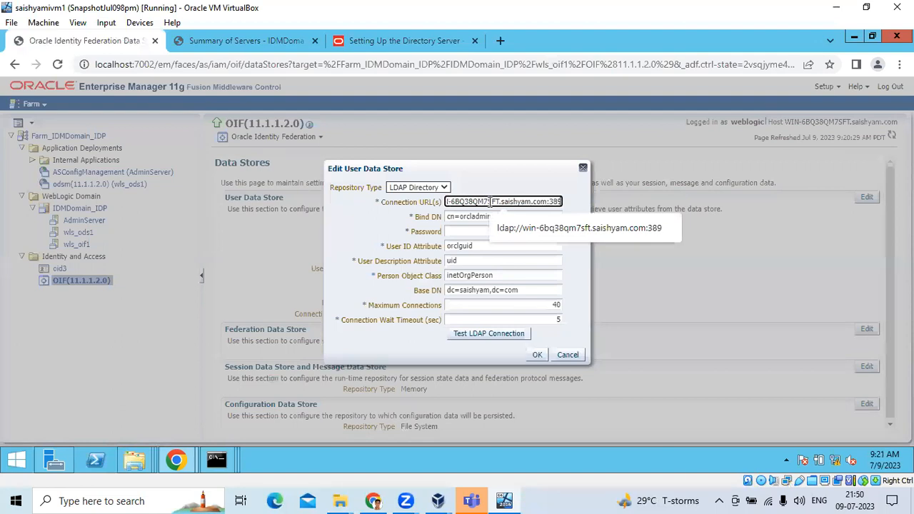
{"action": "left_click", "coordinate": [474, 233]}
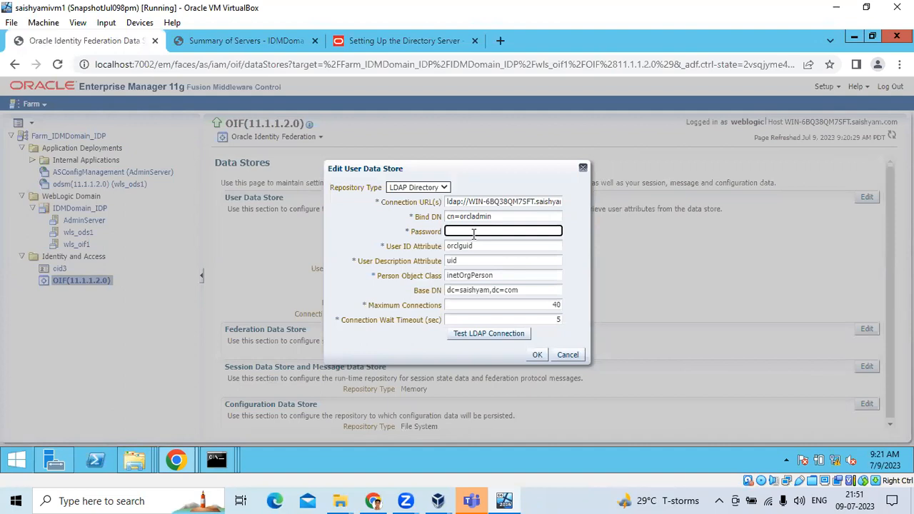
{"action": "type", "text": "w"}
- Change the URL port to 3038, test the LDAP connection, and dismiss the failure error
{"action": "left_click", "coordinate": [502, 204]}
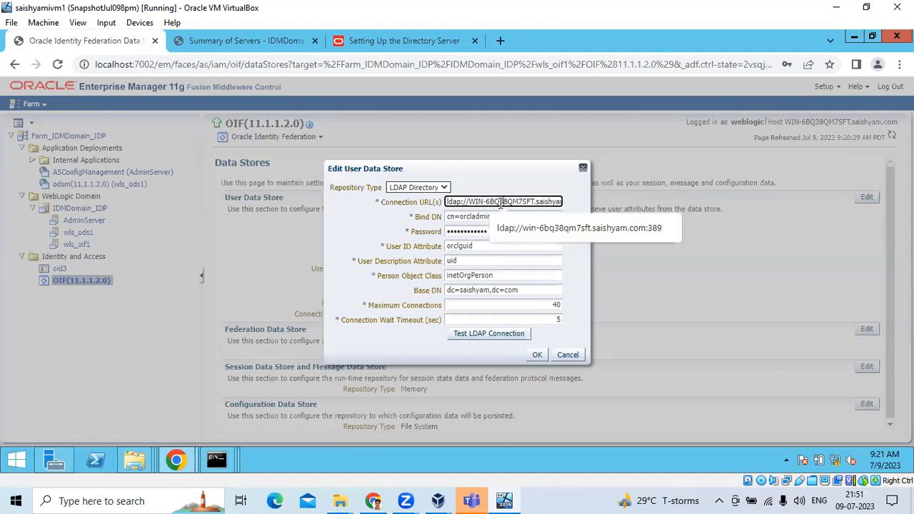
{"action": "key", "text": "Right"}
{"action": "key", "text": "Right"}
{"action": "key", "text": "Right"}
{"action": "key", "text": "Right"}
{"action": "key", "text": "Right"}
{"action": "key", "text": "Right"}
{"action": "key", "text": "Right"}
{"action": "key", "text": "Right"}
{"action": "key", "text": "Right"}
{"action": "key", "text": "Right"}
{"action": "key", "text": "Right"}
{"action": "key", "text": "Right"}
{"action": "key", "text": "Right"}
{"action": "key", "text": "Right"}
{"action": "key", "text": "BackSpace"}
{"action": "key", "text": "BackSpace"}
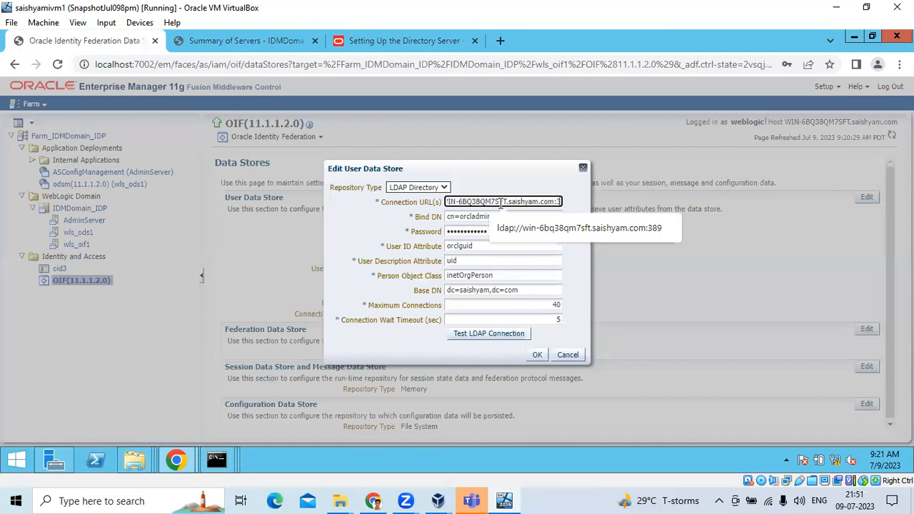
{"action": "type", "text": "038"}
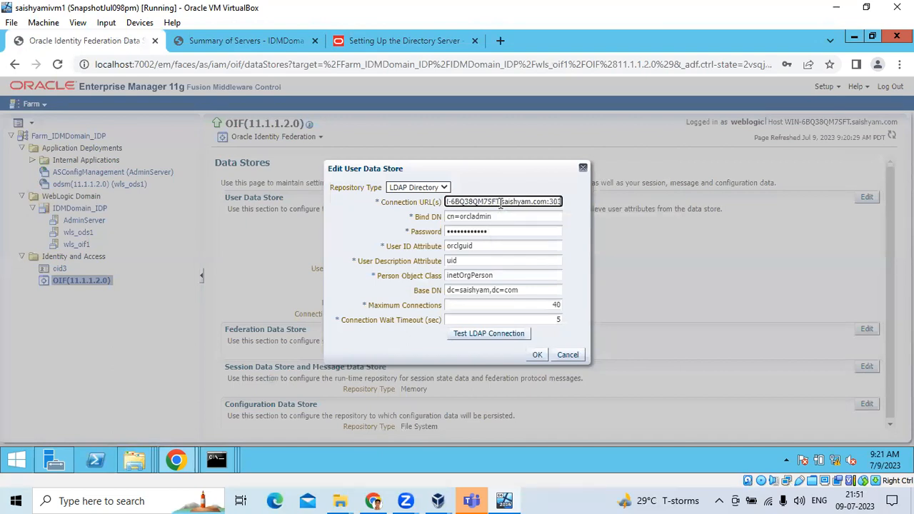
{"action": "left_click", "coordinate": [494, 305]}
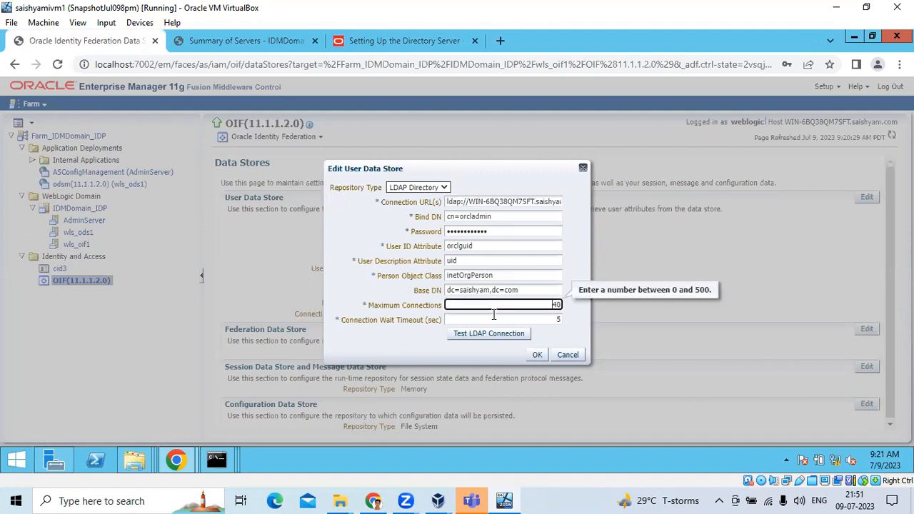
{"action": "left_click", "coordinate": [483, 334]}
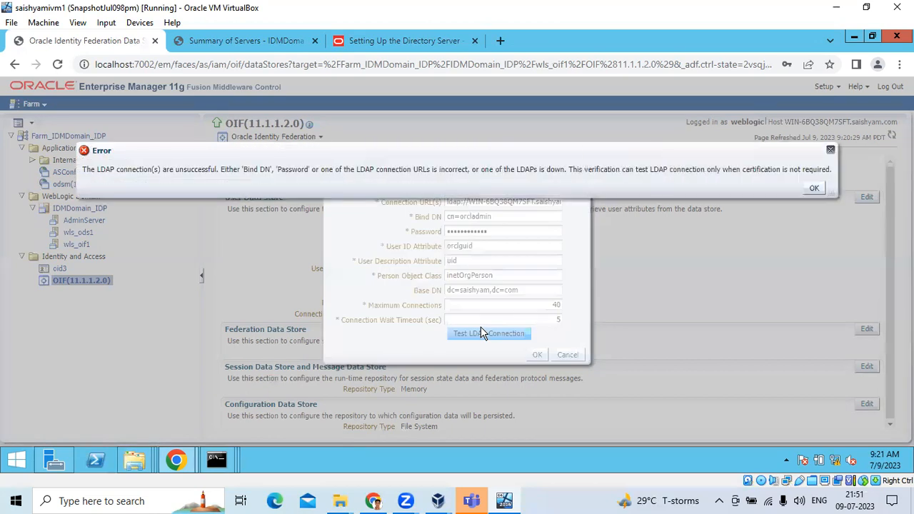
{"action": "left_click", "coordinate": [804, 187]}
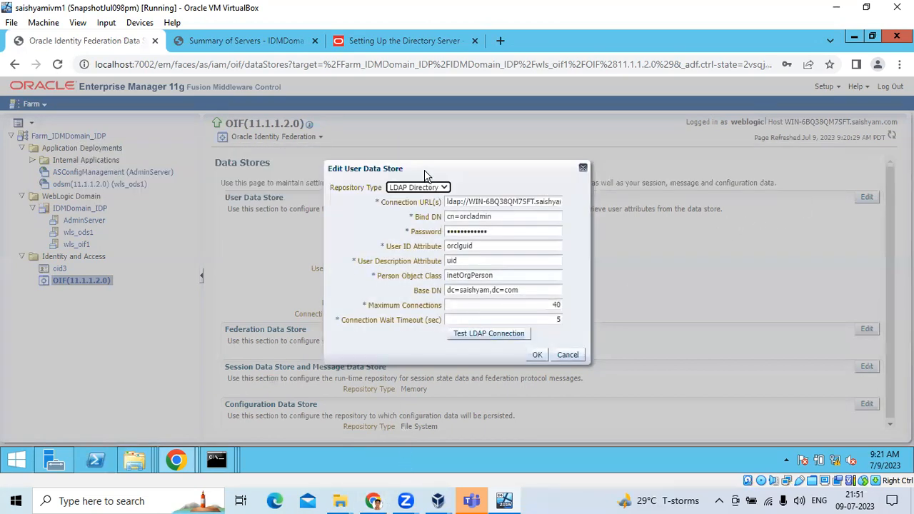
- Go back from the documentation to the Google results and select the existing query
{"action": "left_click", "coordinate": [362, 40]}
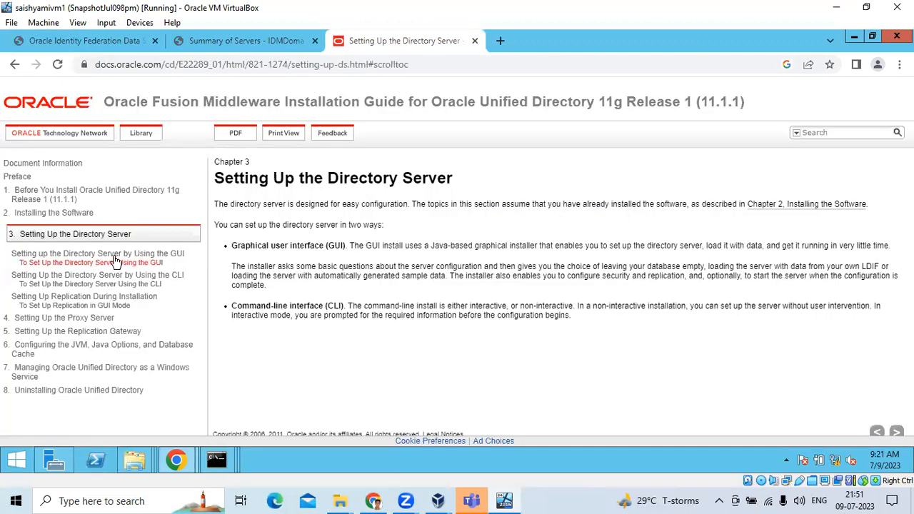
{"action": "left_click", "coordinate": [15, 64]}
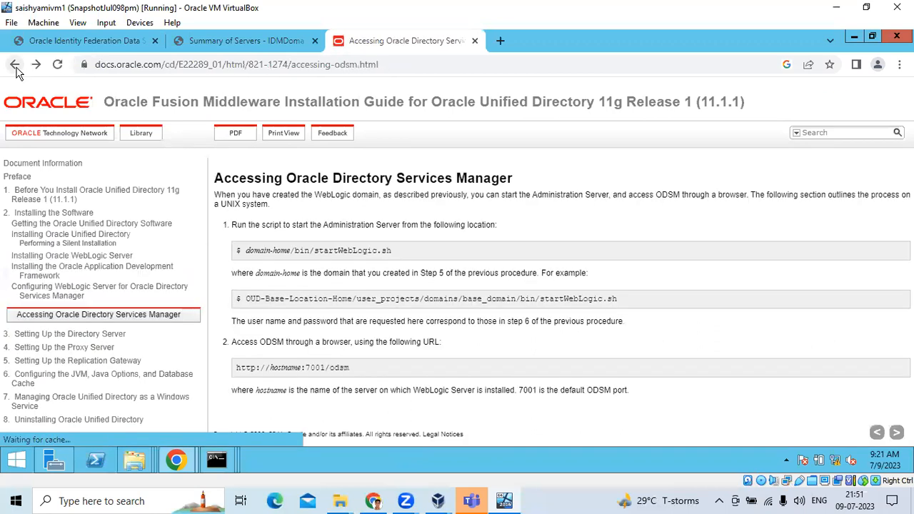
{"action": "left_click", "coordinate": [15, 64]}
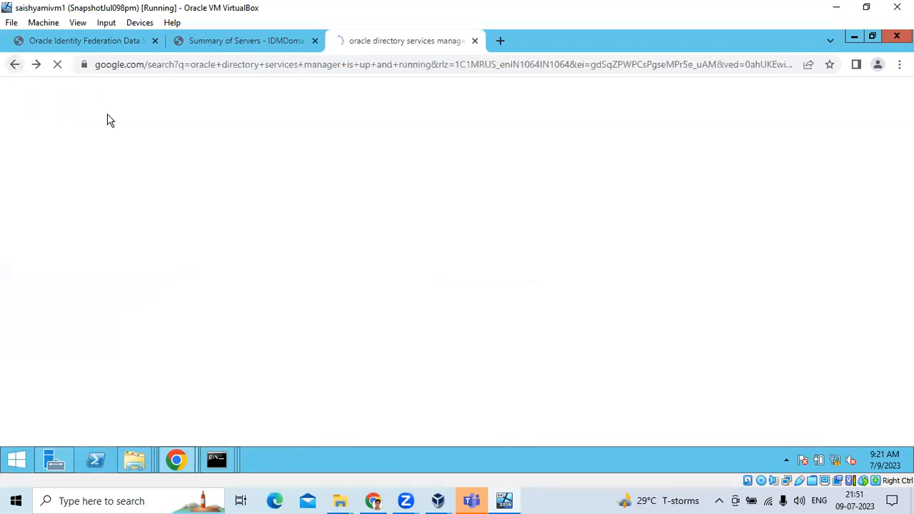
{"action": "scroll", "coordinate": [410, 221], "scroll_direction": "up", "scroll_amount": 3}
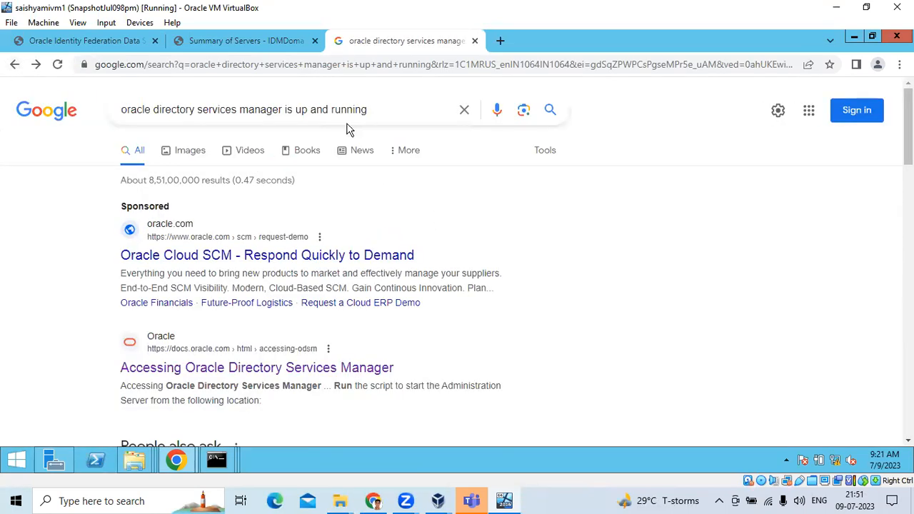
{"action": "left_click_drag", "start_coordinate": [389, 115], "coordinate": [124, 102]}
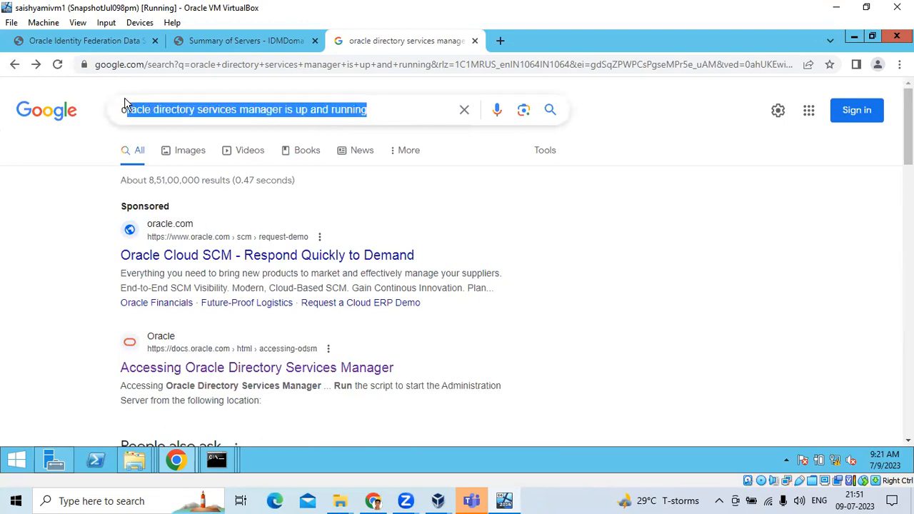
{"action": "left_click", "coordinate": [377, 110]}
{"action": "left_click_drag", "start_coordinate": [381, 112], "coordinate": [106, 90]}
- Search Google for 'oracle internet directory', then refine it to 'oracle internet directory url'
{"action": "type", "text": "or"}
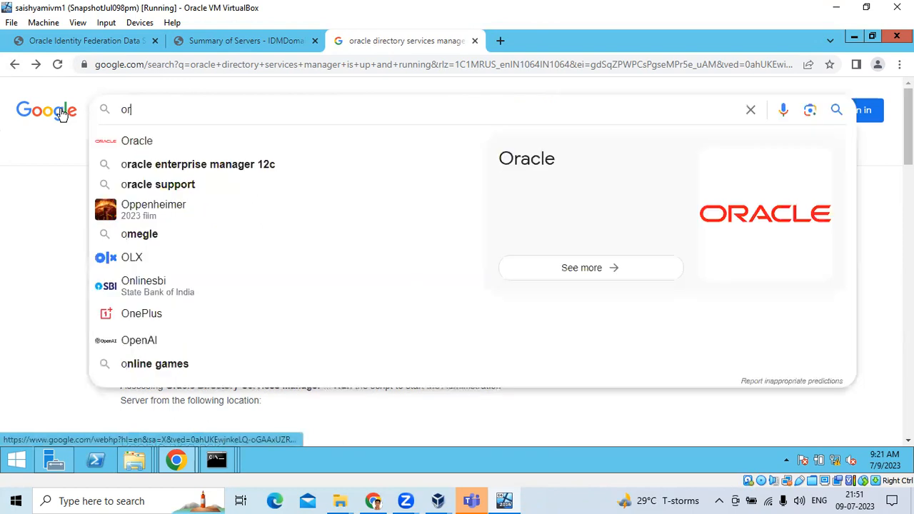
{"action": "type", "text": "acle"}
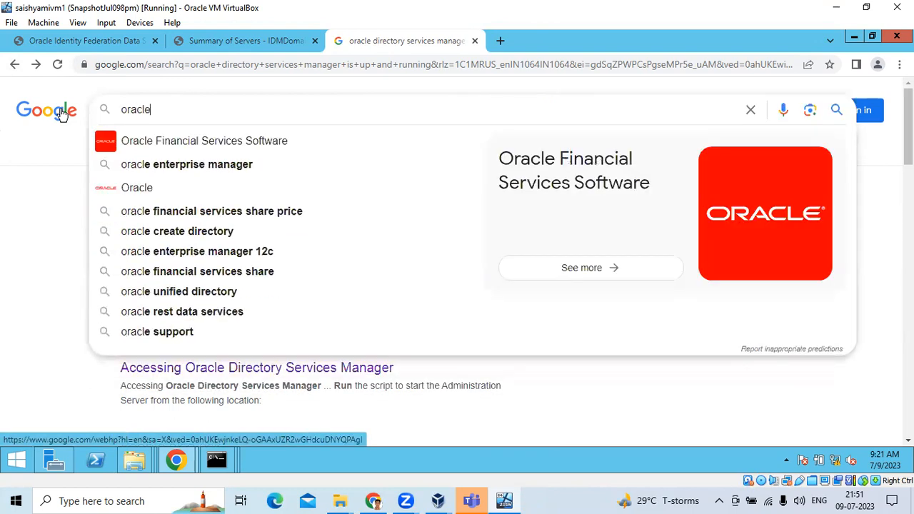
{"action": "type", "text": " inter"}
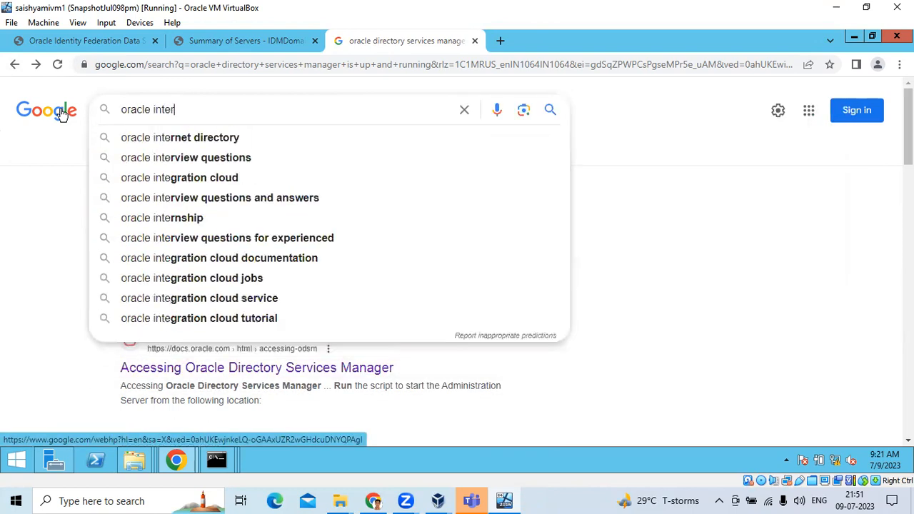
{"action": "type", "text": "net"}
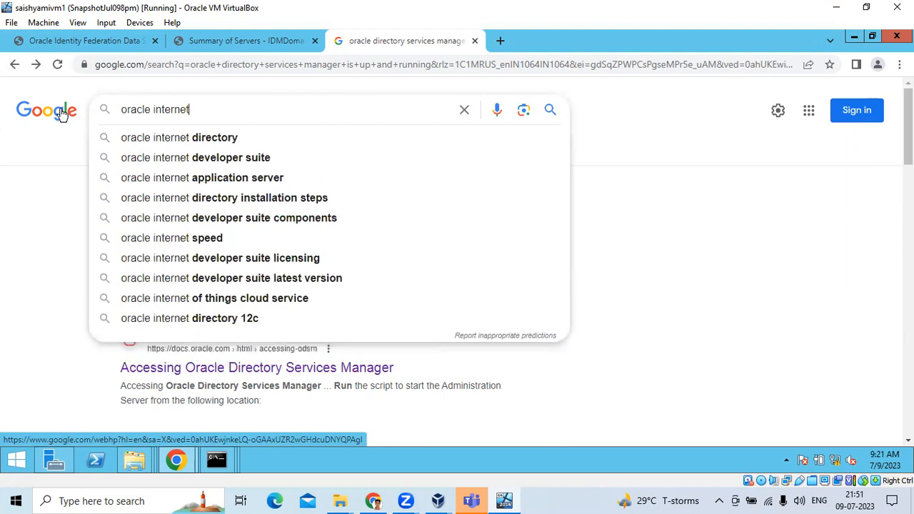
{"action": "key", "text": "Down"}
{"action": "key", "text": "Return"}
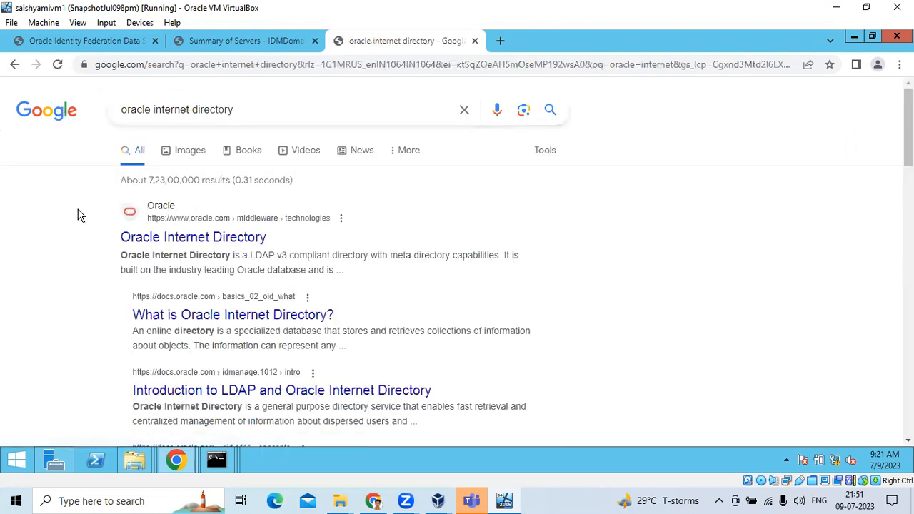
{"action": "left_click", "coordinate": [255, 114]}
{"action": "type", "text": "url"}
{"action": "key", "text": "Return"}
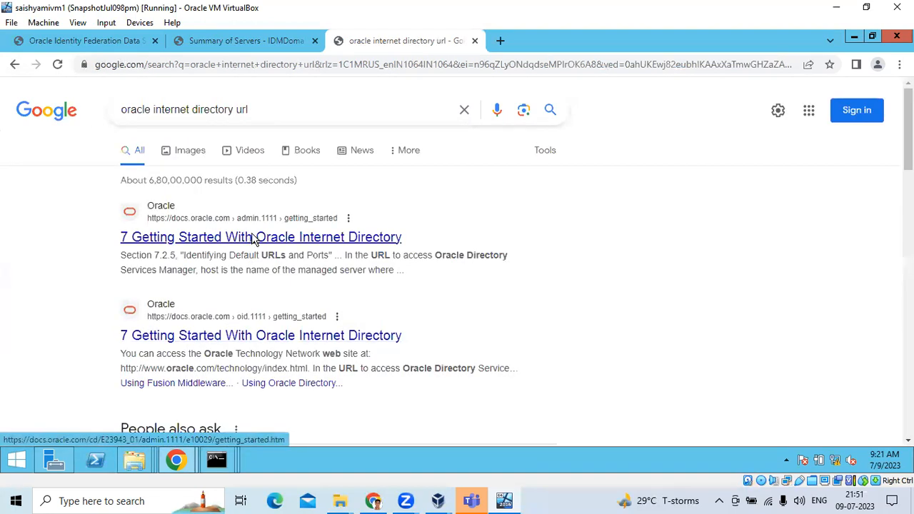
- Look up the default OID LDAP port, 3060, under Default URLs and Ports in the Getting Started guide
{"action": "left_click", "coordinate": [251, 238]}
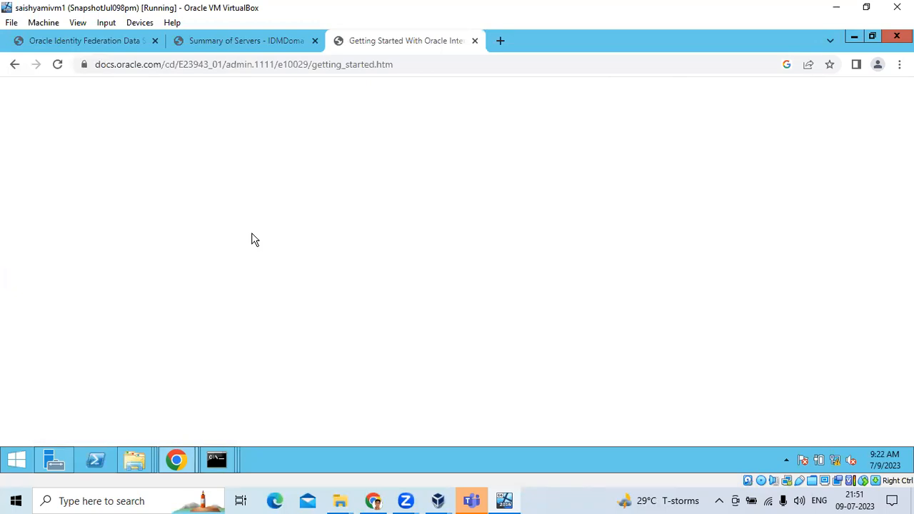
{"action": "scroll", "coordinate": [394, 304], "scroll_direction": "down", "scroll_amount": 10}
{"action": "scroll", "coordinate": [393, 303], "scroll_direction": "down", "scroll_amount": 6}
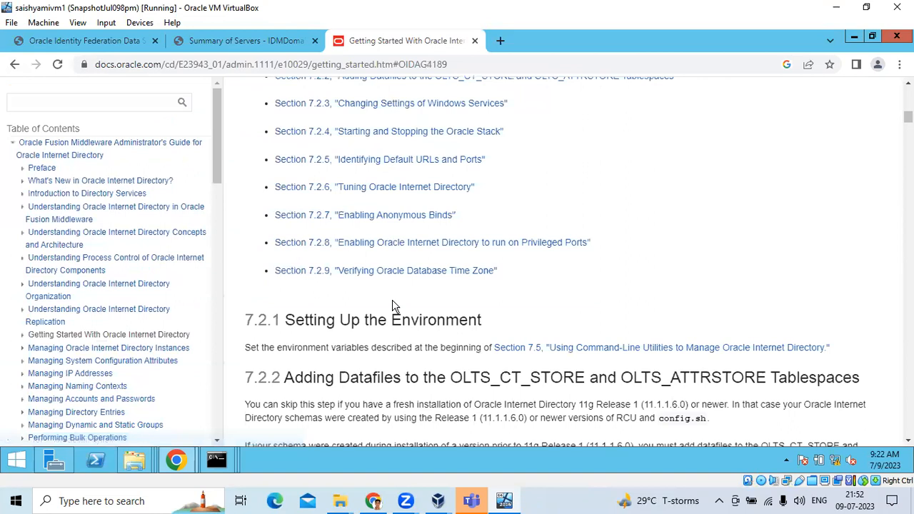
{"action": "scroll", "coordinate": [394, 304], "scroll_direction": "up", "scroll_amount": 11}
{"action": "scroll", "coordinate": [392, 305], "scroll_direction": "up", "scroll_amount": 5}
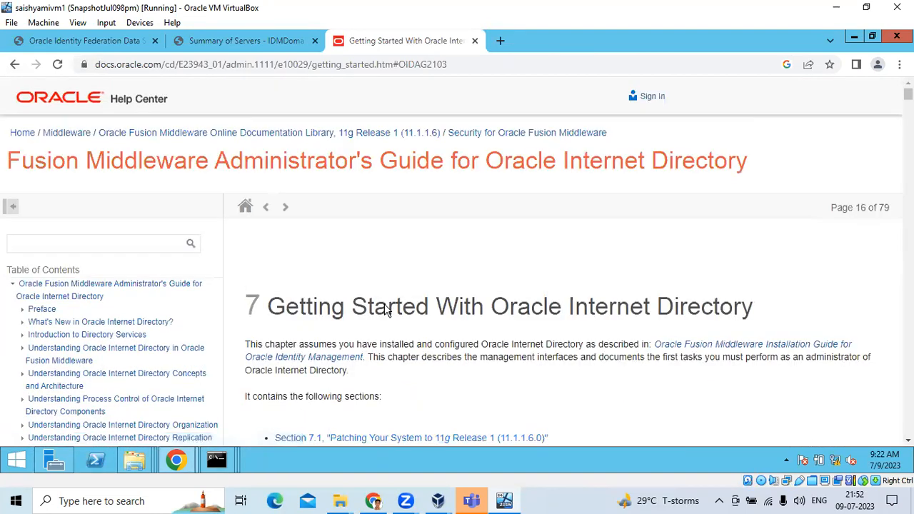
{"action": "key", "text": "ctrl+f"}
{"action": "type", "text": "ur"}
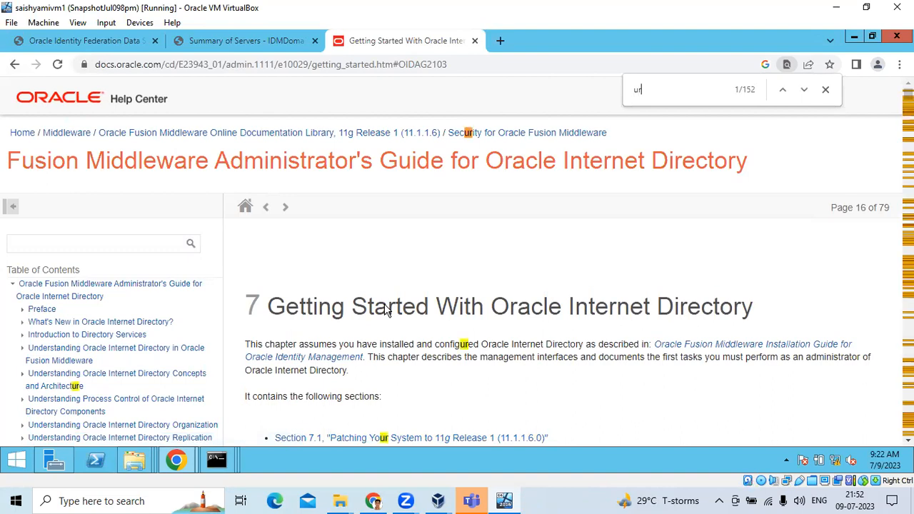
{"action": "type", "text": "l"}
{"action": "key", "text": "Return"}
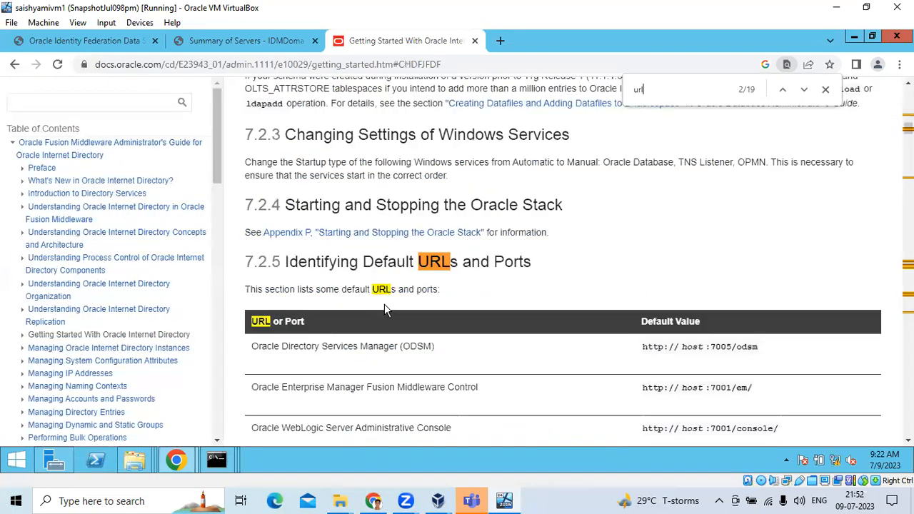
{"action": "scroll", "coordinate": [408, 381], "scroll_direction": "down", "scroll_amount": 2}
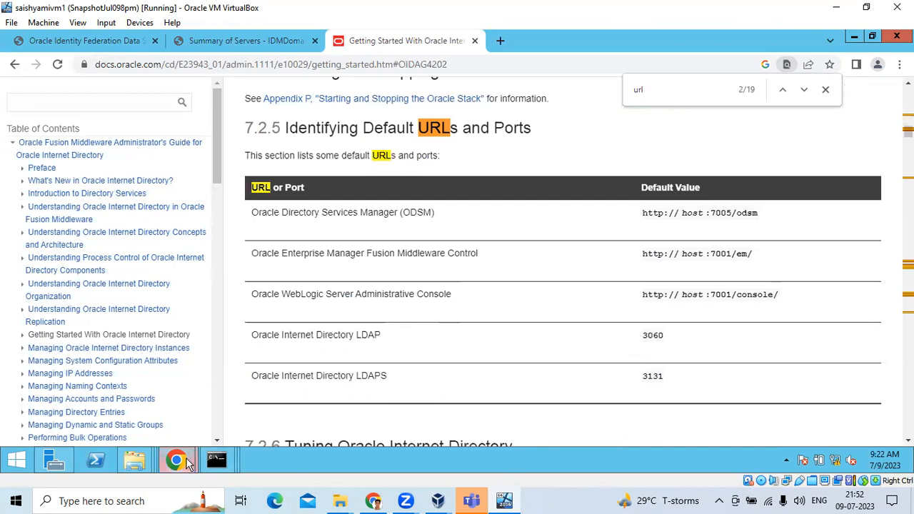
- Back in Edit User Data Store, delete the wrong '36' port digits from the connection URL
{"action": "mouse_move", "coordinate": [188, 464]}
{"action": "left_click", "coordinate": [257, 393]}
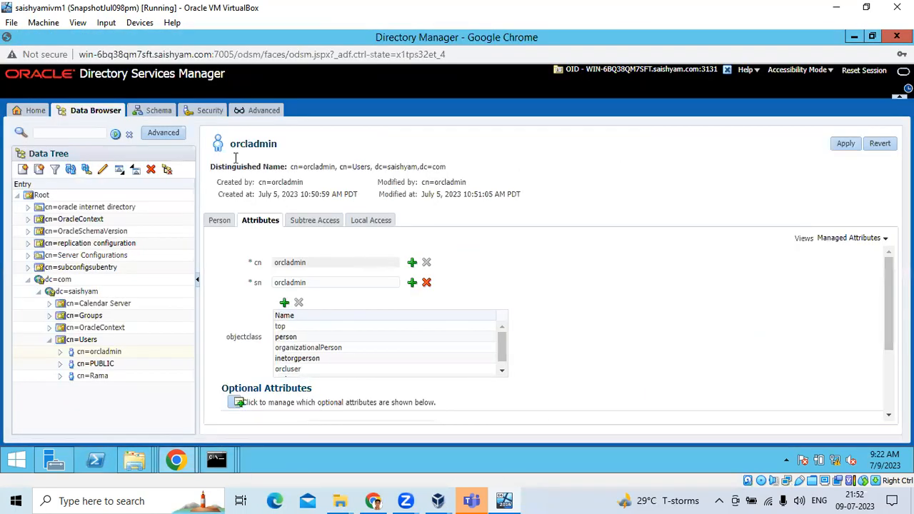
{"action": "mouse_move", "coordinate": [176, 461]}
{"action": "left_click", "coordinate": [100, 399]}
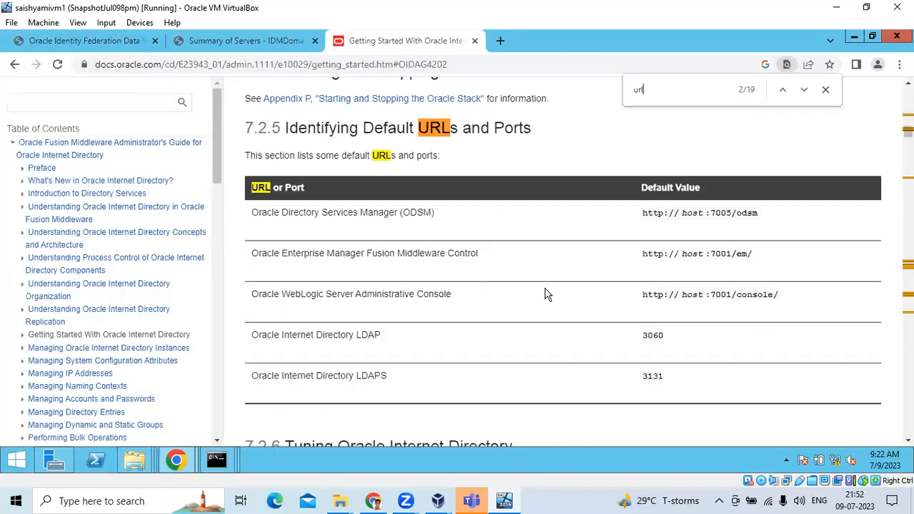
{"action": "left_click", "coordinate": [123, 44]}
{"action": "left_click", "coordinate": [515, 203]}
{"action": "key", "text": "Right"}
{"action": "key", "text": "Right"}
{"action": "key", "text": "Right"}
{"action": "key", "text": "Right"}
{"action": "key", "text": "Right"}
{"action": "key", "text": "Right"}
{"action": "key", "text": "Right"}
{"action": "key", "text": "Right"}
{"action": "key", "text": "Right"}
{"action": "key", "text": "Right"}
{"action": "key", "text": "Right"}
{"action": "key", "text": "Right"}
{"action": "key", "text": "BackSpace"}
{"action": "key", "text": "BackSpace"}
- Complete the URL port as 3060 and confirm the LDAP connection test succeeds
{"action": "type", "text": "60"}
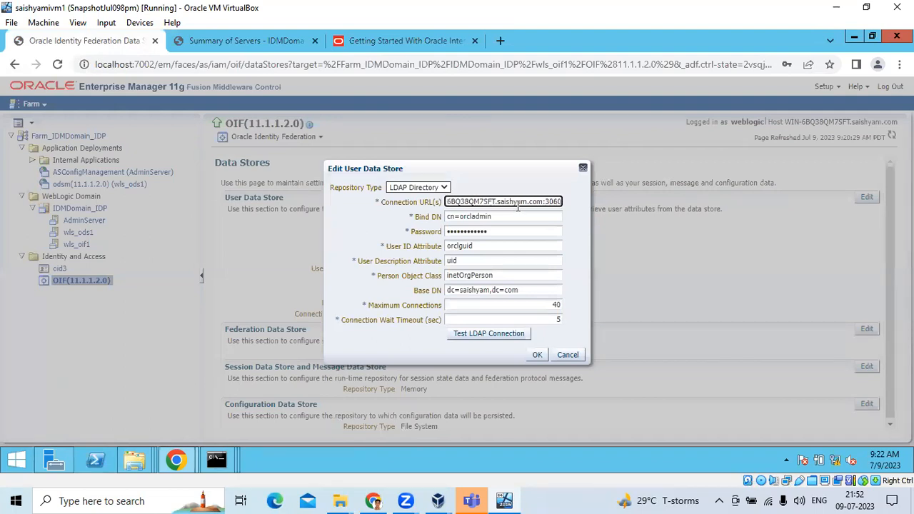
{"action": "left_click", "coordinate": [488, 334]}
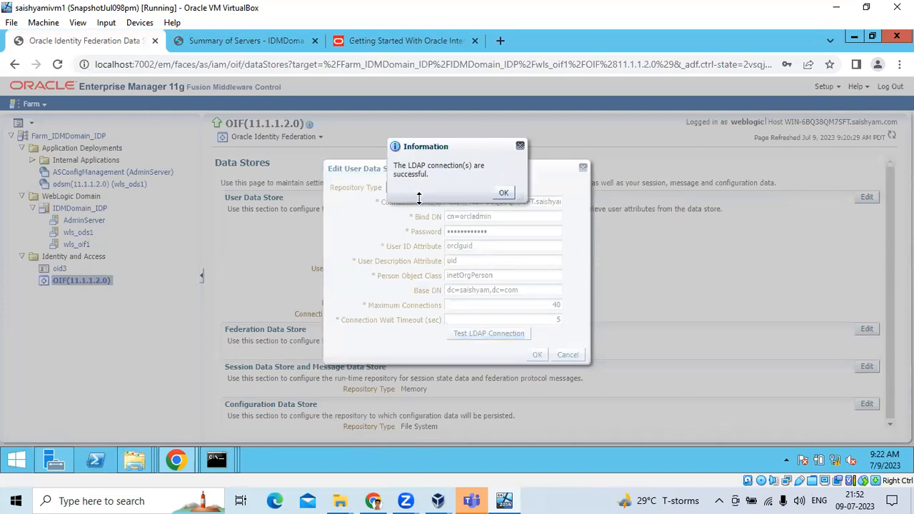
{"action": "left_click", "coordinate": [503, 195]}
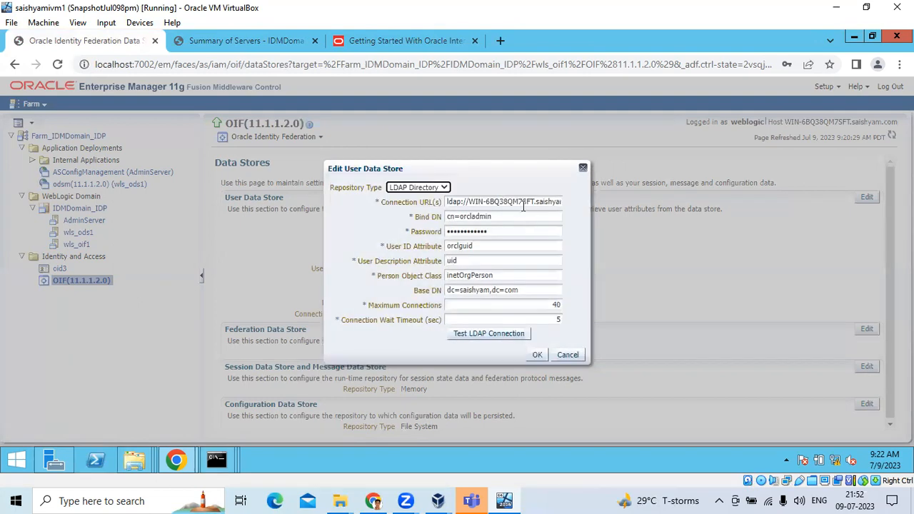
- Review the ldap:// URL, orclguid, uid and inetOrgPerson values, then save the user data store
{"action": "left_click", "coordinate": [445, 201]}
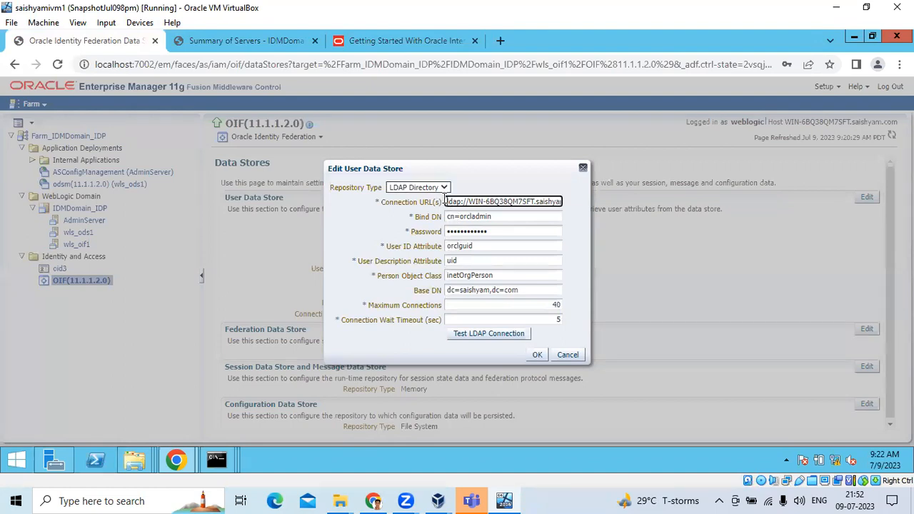
{"action": "left_click_drag", "start_coordinate": [447, 200], "coordinate": [555, 201]}
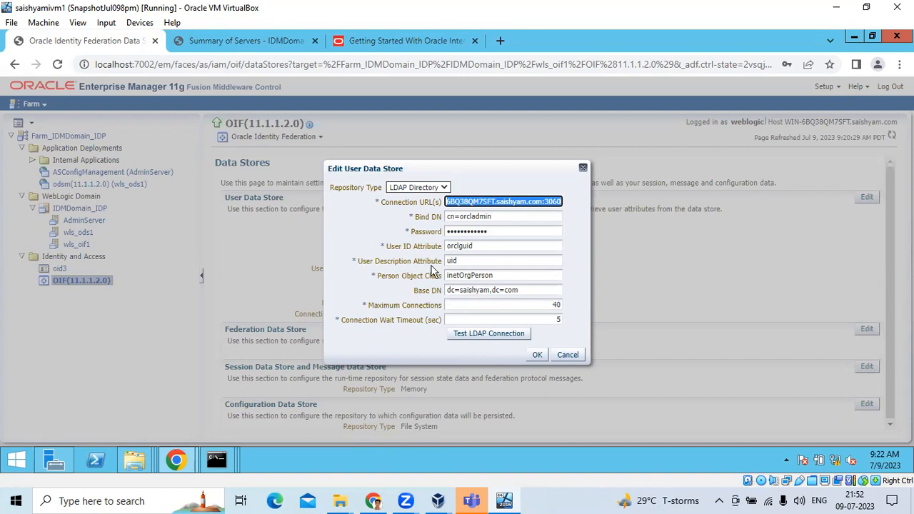
{"action": "left_click", "coordinate": [471, 246]}
{"action": "left_click_drag", "start_coordinate": [471, 246], "coordinate": [446, 248]}
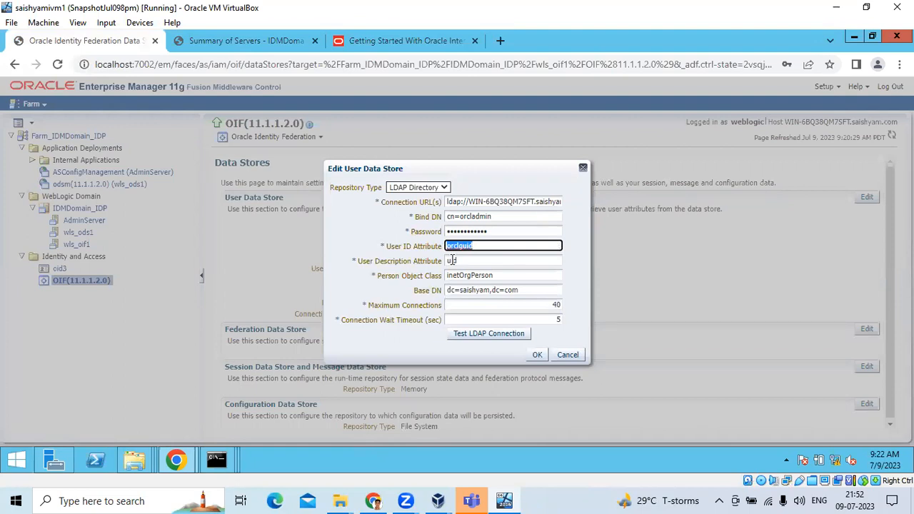
{"action": "left_click", "coordinate": [461, 261]}
{"action": "left_click_drag", "start_coordinate": [461, 261], "coordinate": [418, 266]}
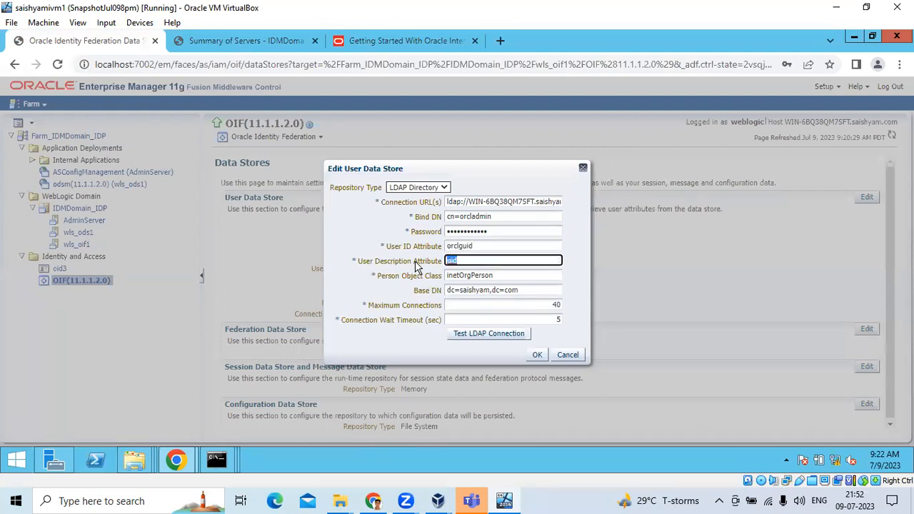
{"action": "left_click_drag", "start_coordinate": [504, 273], "coordinate": [532, 289]}
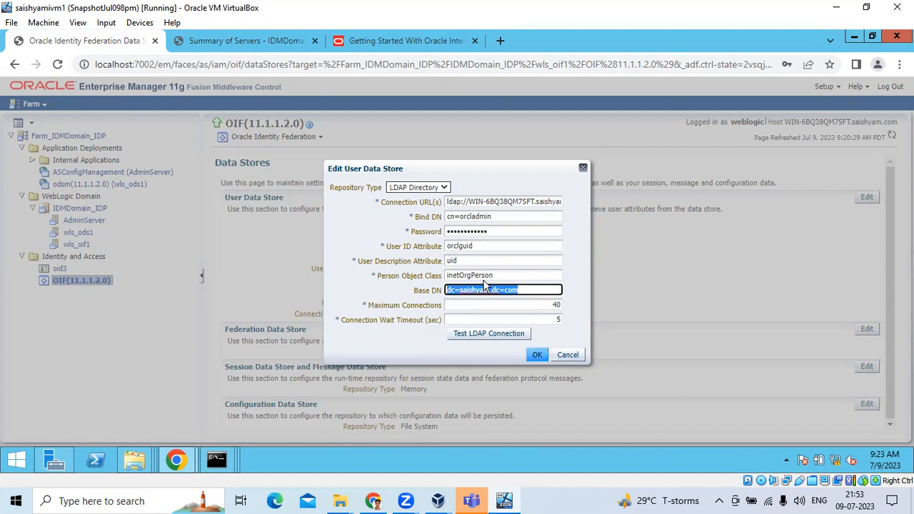
{"action": "left_click_drag", "start_coordinate": [481, 248], "coordinate": [440, 250]}
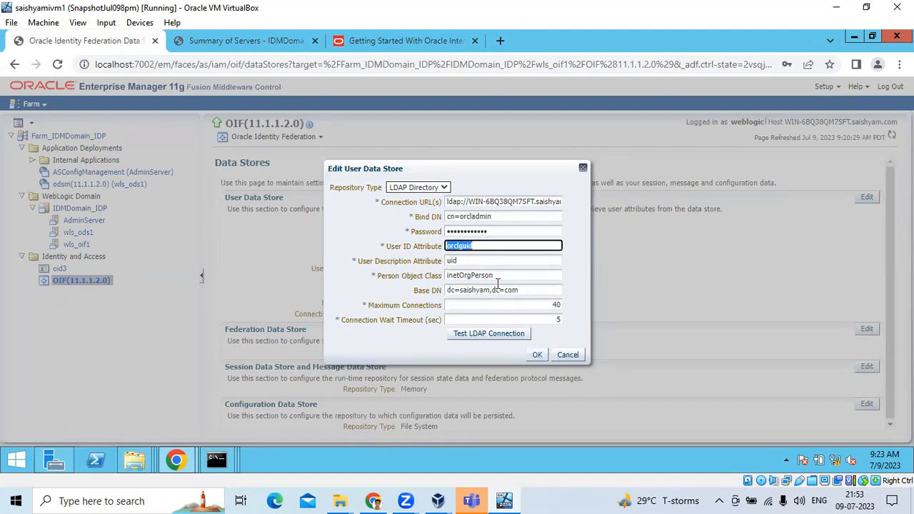
{"action": "left_click", "coordinate": [539, 355]}
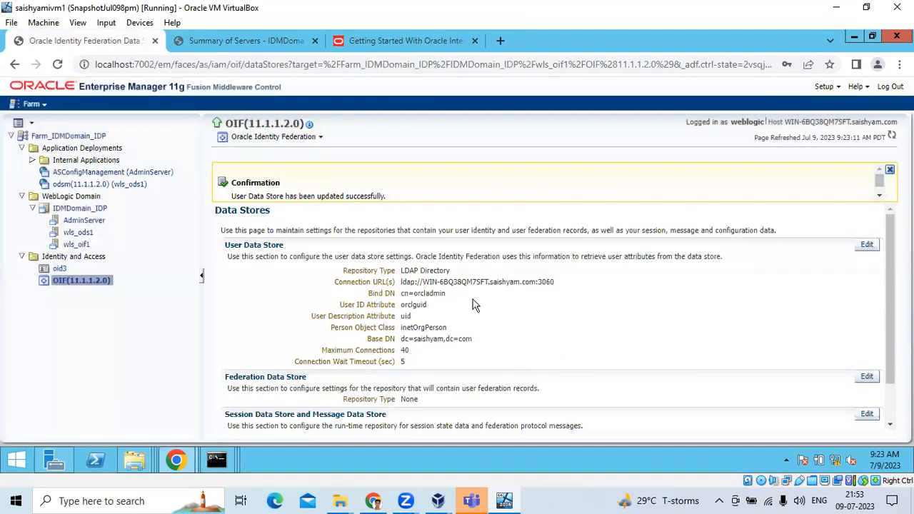
{"action": "scroll", "coordinate": [382, 199], "scroll_direction": "down", "scroll_amount": 1}
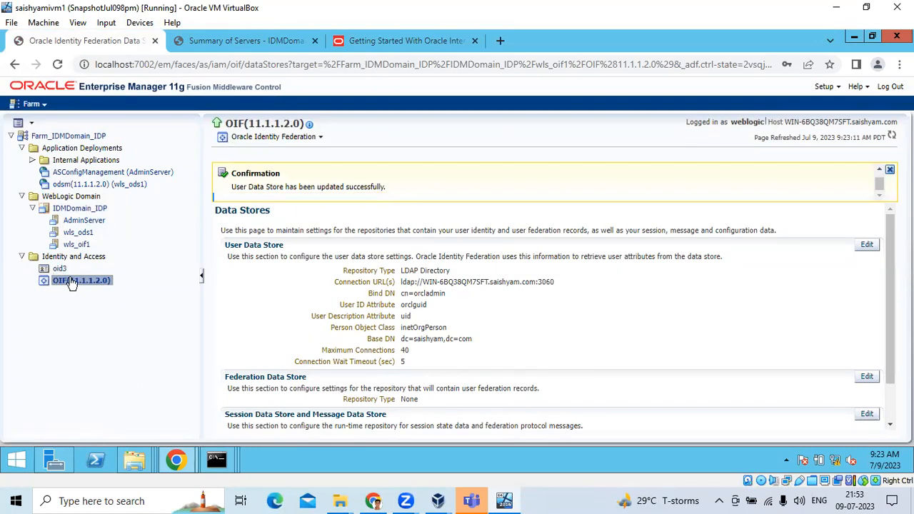
- Go to OIF's Administration > Identities page, refresh it twice, and select the Local Users tab
{"action": "left_click", "coordinate": [314, 140]}
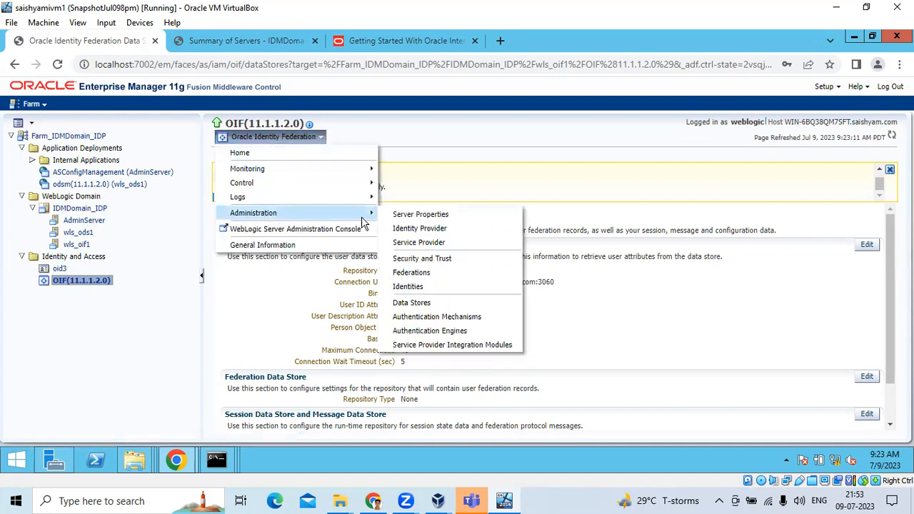
{"action": "mouse_move", "coordinate": [347, 214]}
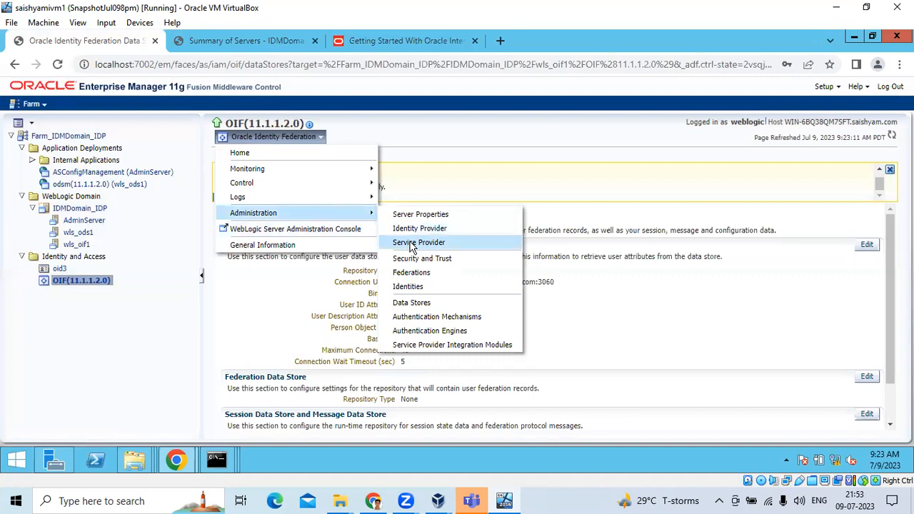
{"action": "left_click", "coordinate": [408, 287]}
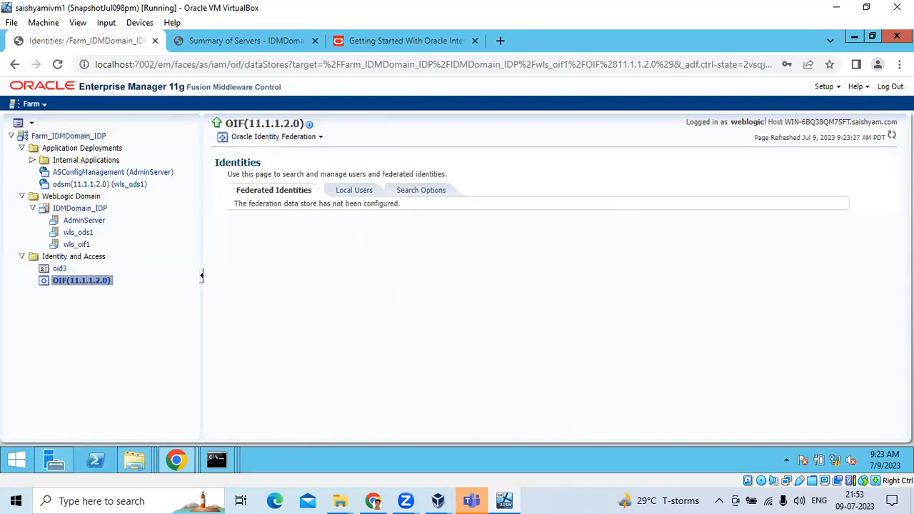
{"action": "left_click", "coordinate": [892, 137]}
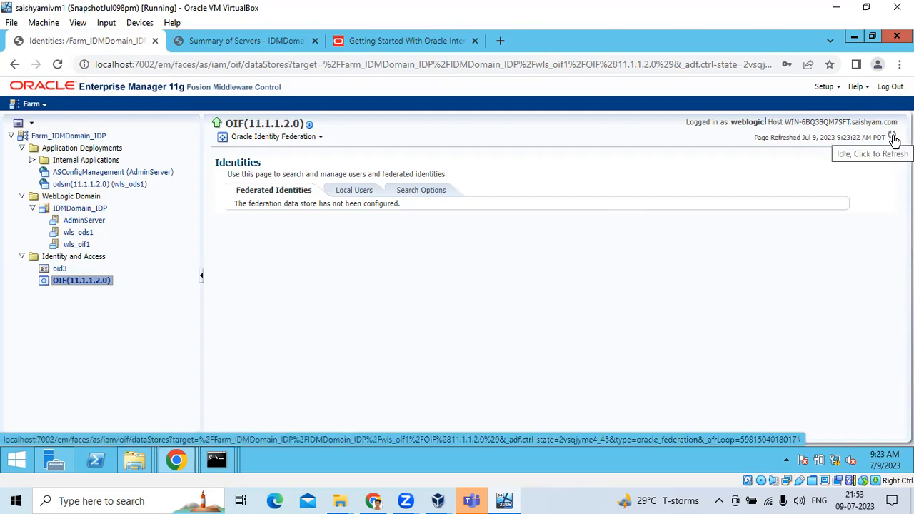
{"action": "left_click", "coordinate": [892, 137]}
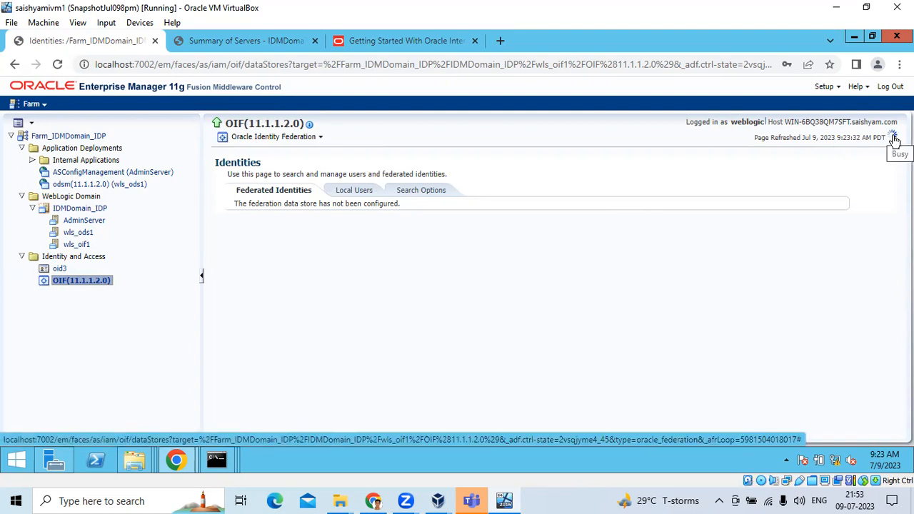
{"action": "left_click", "coordinate": [357, 190]}
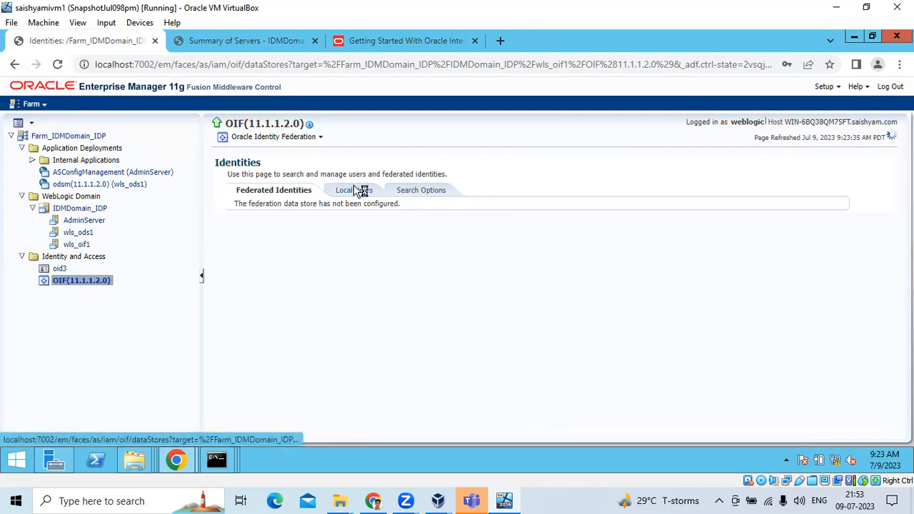
- List all local users (PUBLIC, orcladmin and one more) and compare them with Directory Services Manager
{"action": "left_click", "coordinate": [258, 233]}
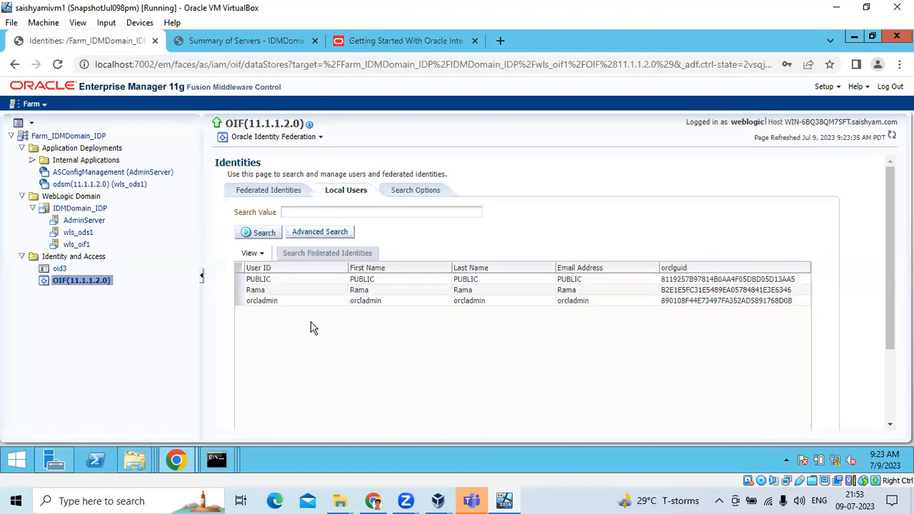
{"action": "mouse_move", "coordinate": [182, 463]}
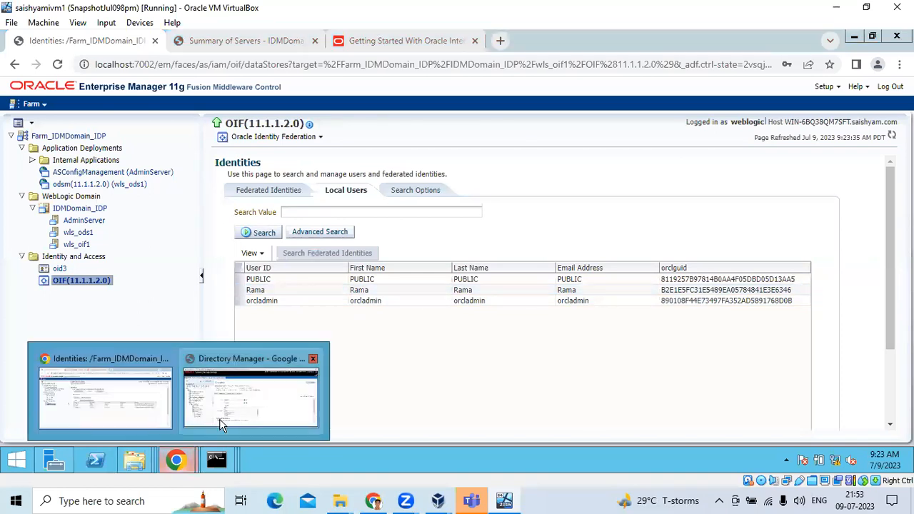
{"action": "left_click", "coordinate": [200, 407]}
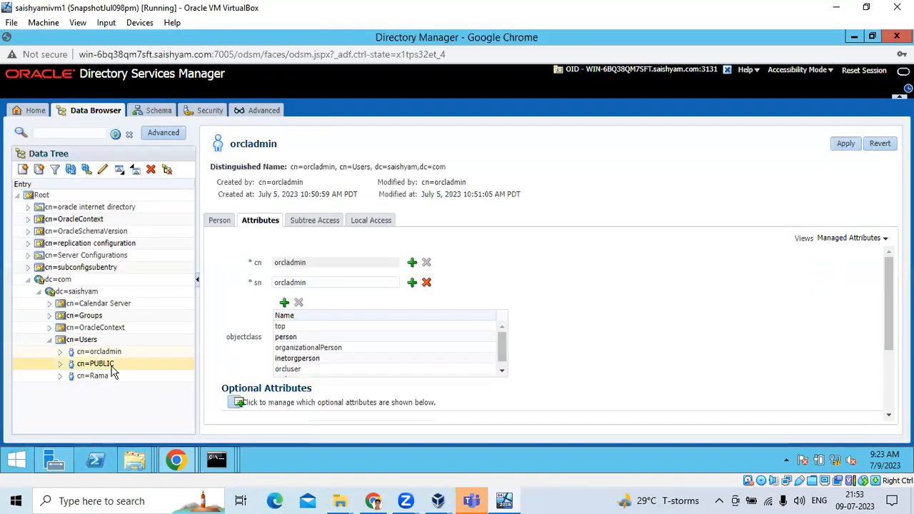
{"action": "mouse_move", "coordinate": [171, 461]}
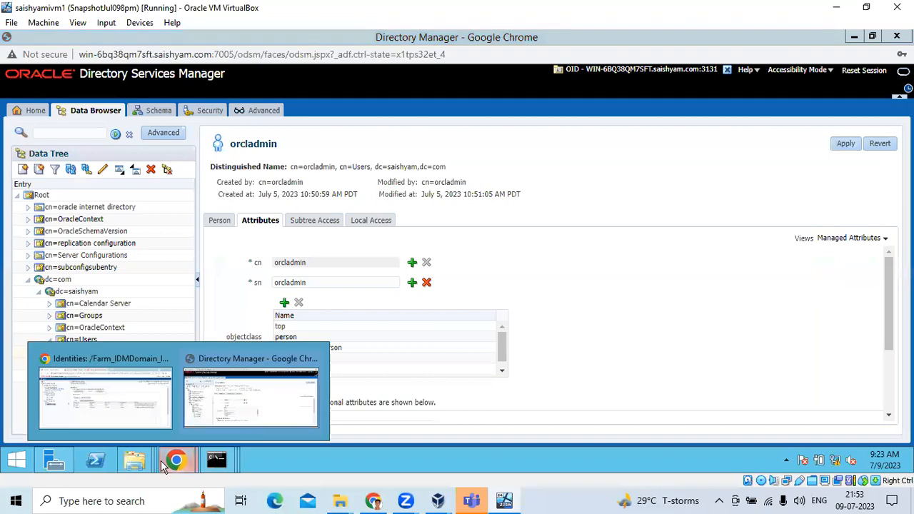
{"action": "left_click", "coordinate": [122, 399]}
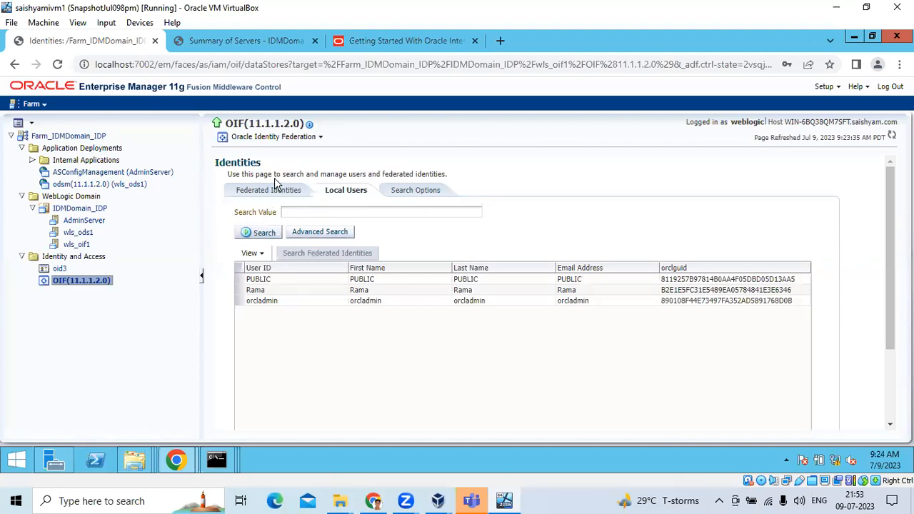
{"action": "left_click", "coordinate": [261, 194]}
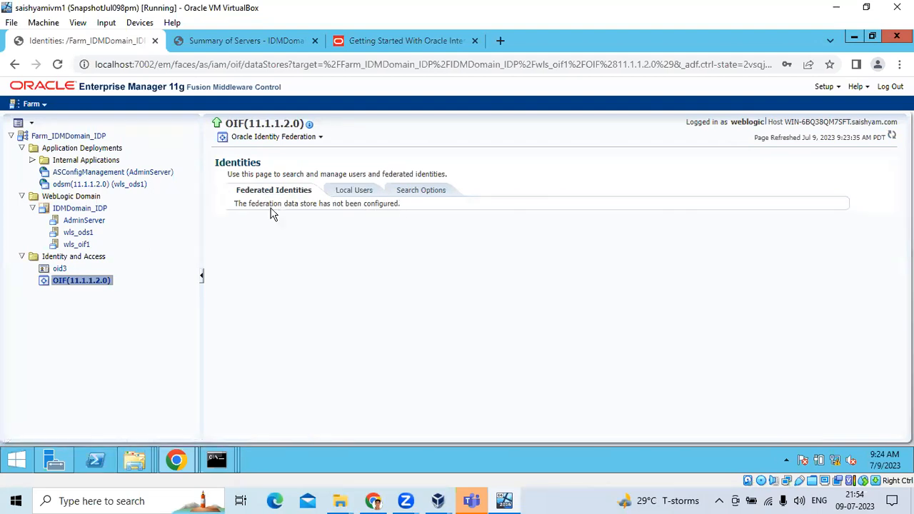
{"action": "left_click_drag", "start_coordinate": [235, 202], "coordinate": [407, 207]}
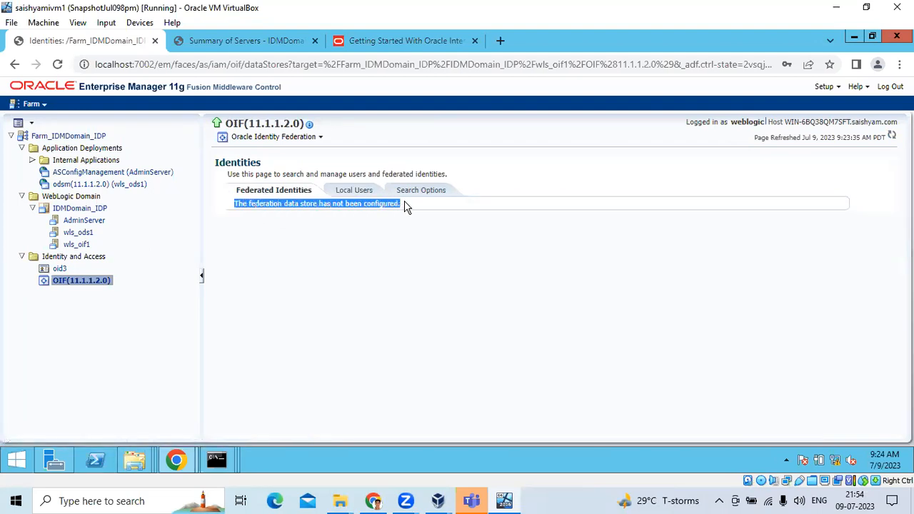
{"action": "left_click", "coordinate": [367, 193]}
{"action": "left_click", "coordinate": [254, 230]}
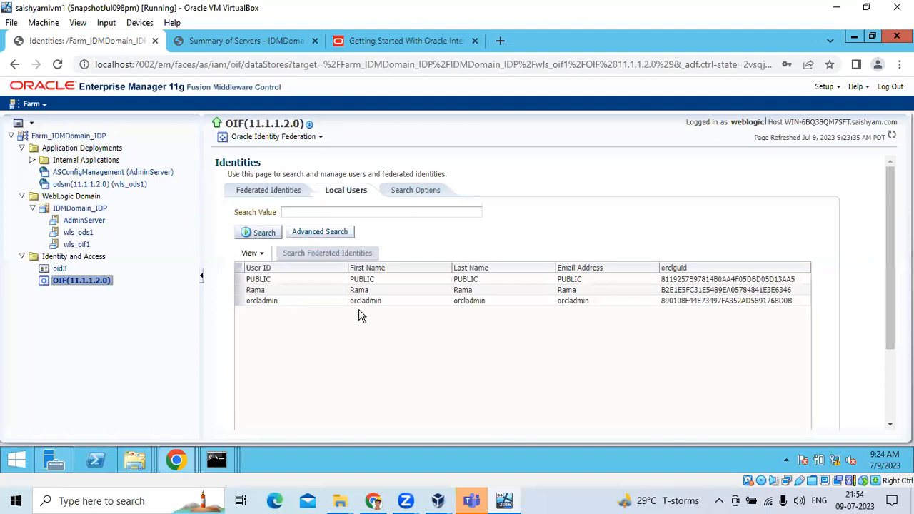
{"action": "left_click", "coordinate": [276, 299]}
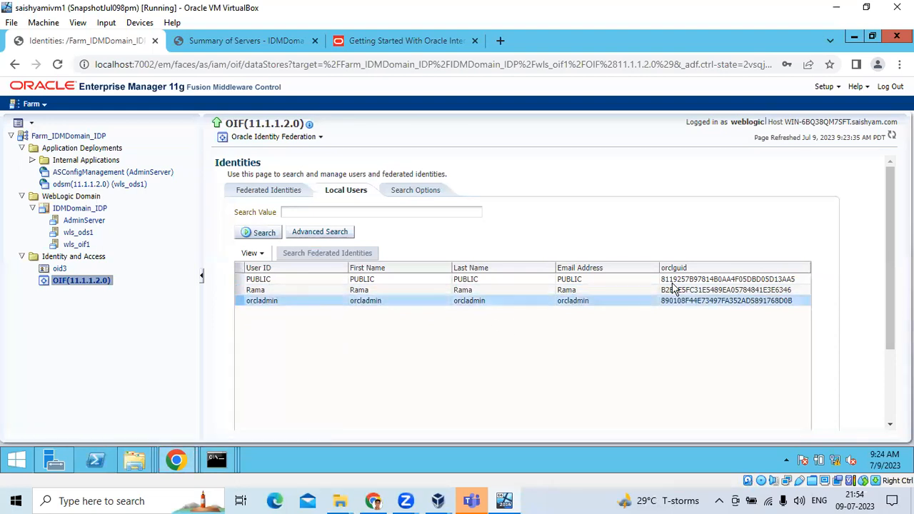
{"action": "left_click", "coordinate": [410, 302]}
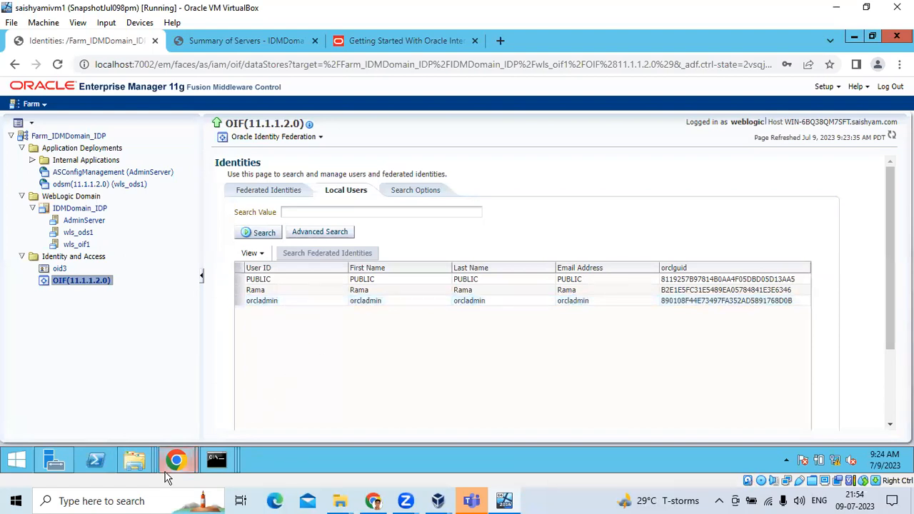
{"action": "mouse_move", "coordinate": [176, 463]}
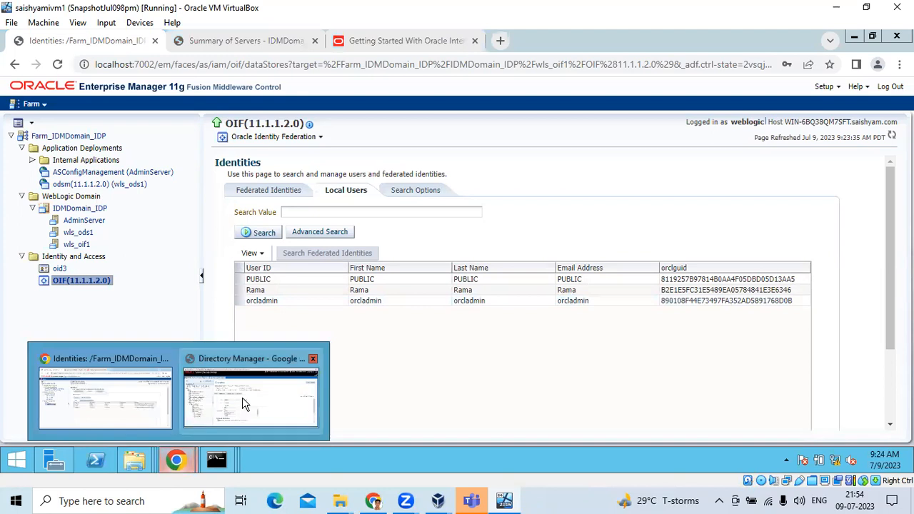
{"action": "left_click", "coordinate": [241, 412]}
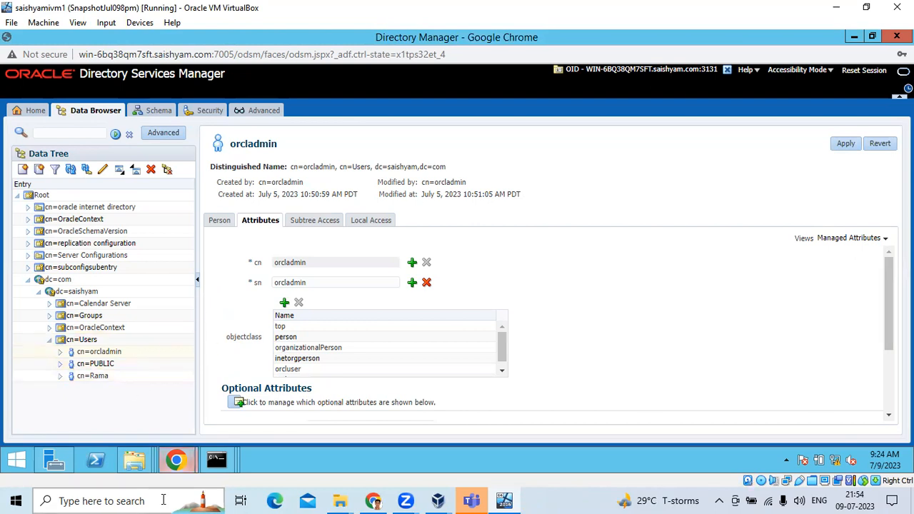
{"action": "mouse_move", "coordinate": [176, 459]}
{"action": "left_click", "coordinate": [138, 425]}
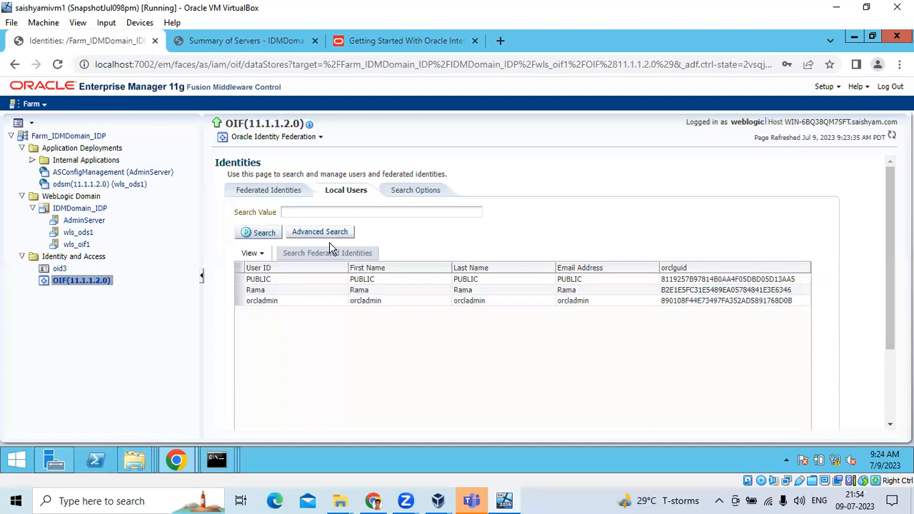
- Open OIF's Data Stores page from the component's Administration menu
{"action": "right_click", "coordinate": [93, 282]}
{"action": "mouse_move", "coordinate": [111, 348]}
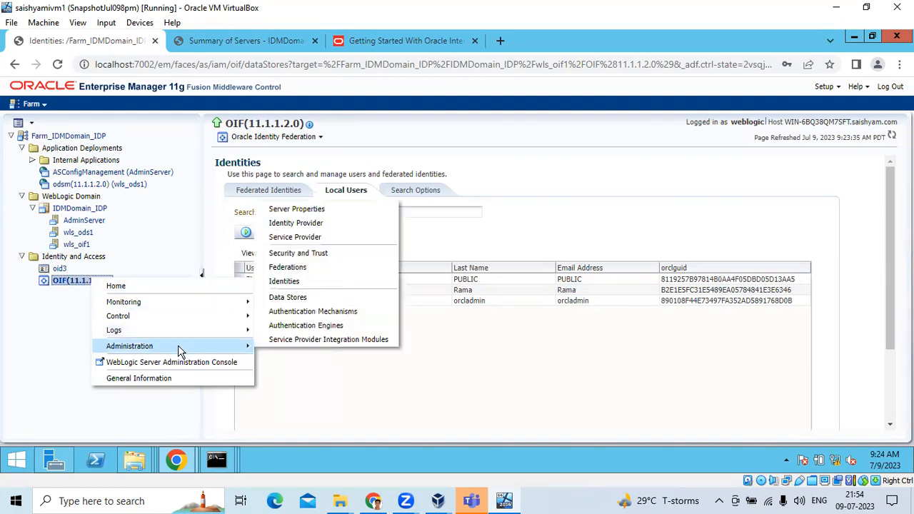
{"action": "left_click", "coordinate": [275, 298]}
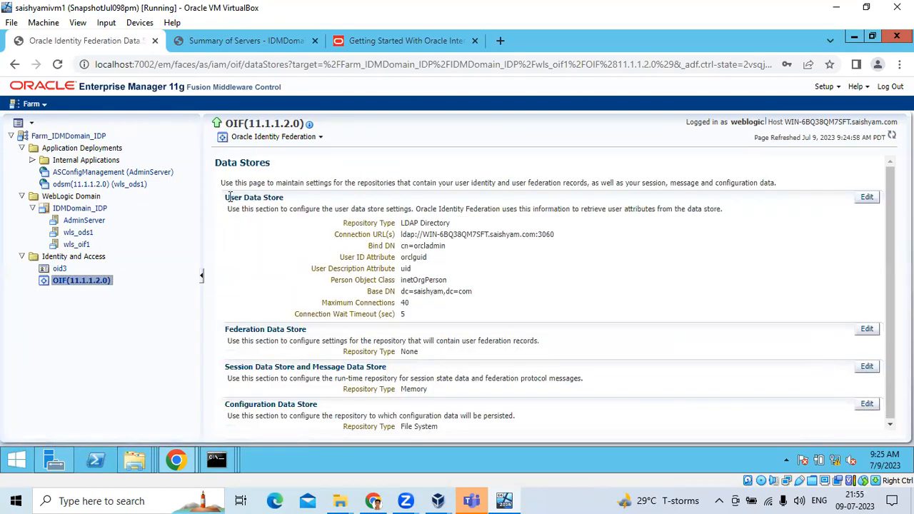
{"action": "left_click_drag", "start_coordinate": [228, 197], "coordinate": [285, 199]}
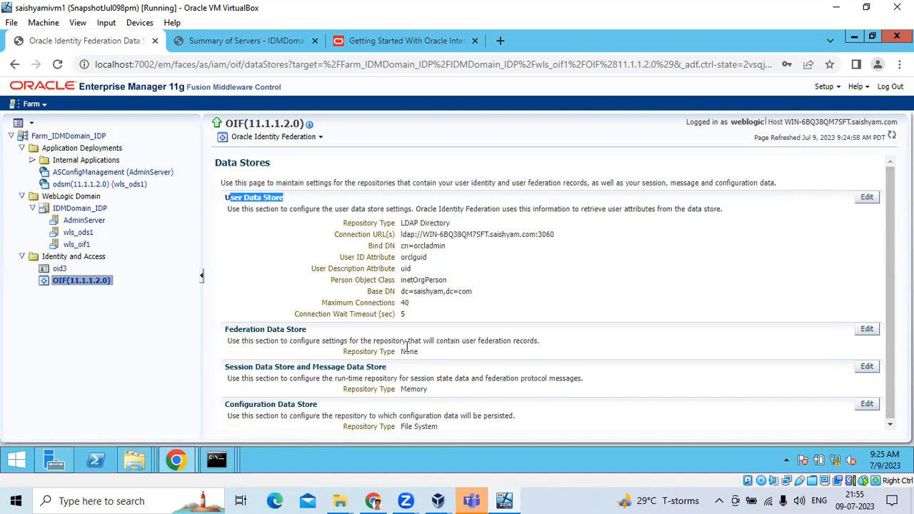
- Inspect the Federation and User Data Store edit dialogs, keeping LDAP Directory, and cancel both unchanged
{"action": "left_click", "coordinate": [866, 330]}
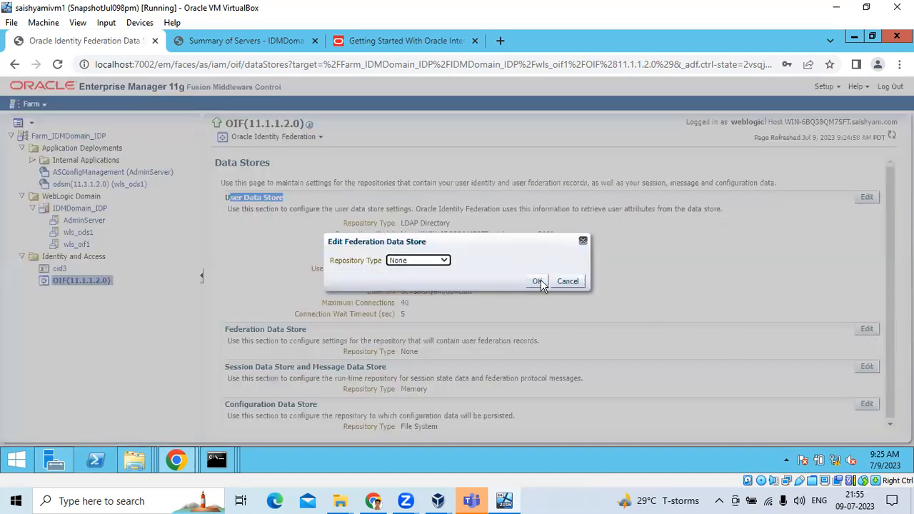
{"action": "left_click", "coordinate": [425, 262]}
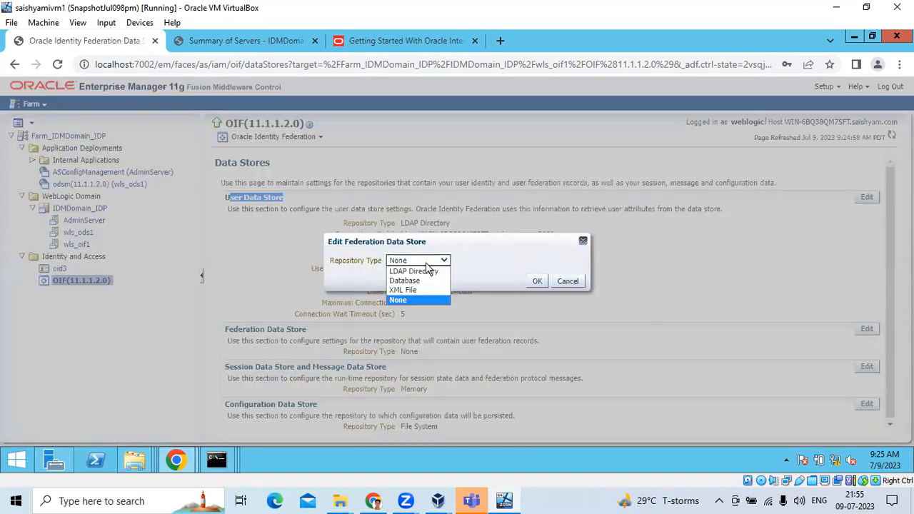
{"action": "left_click", "coordinate": [582, 241]}
{"action": "left_click", "coordinate": [867, 198]}
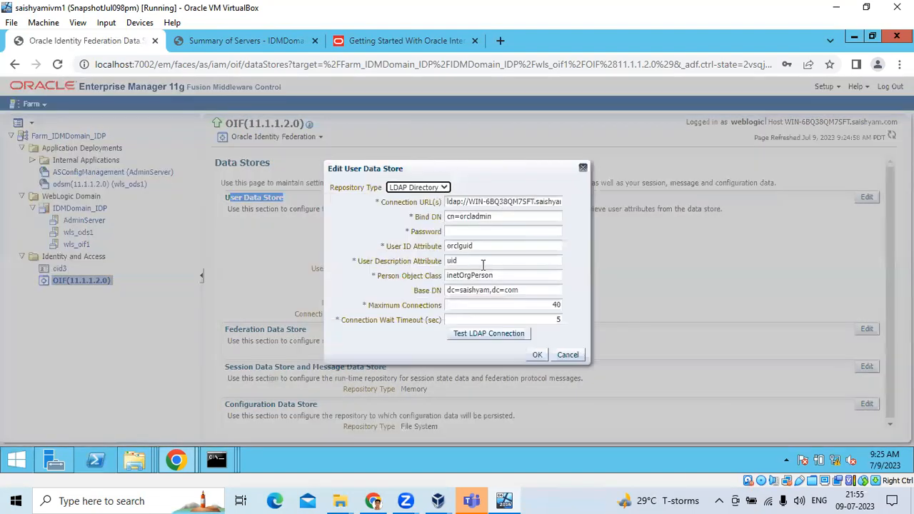
{"action": "left_click", "coordinate": [438, 188]}
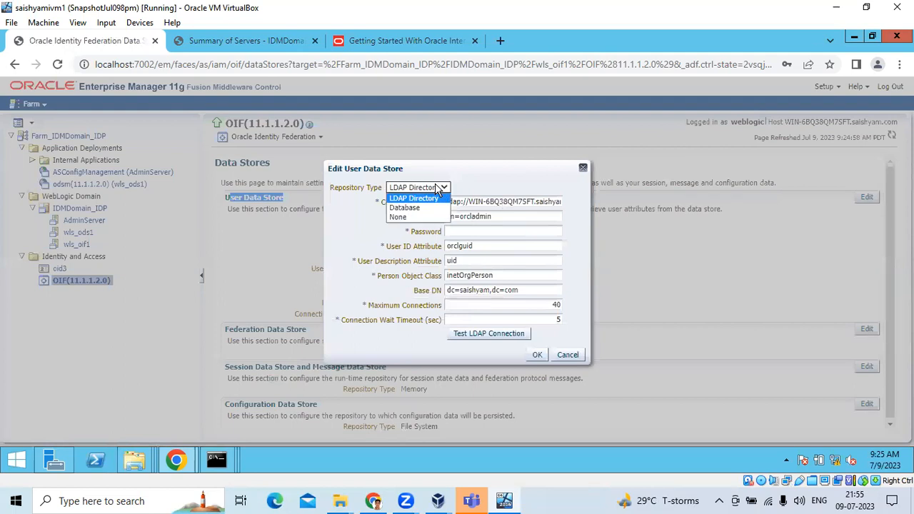
{"action": "left_click", "coordinate": [488, 189]}
{"action": "left_click_drag", "start_coordinate": [455, 202], "coordinate": [555, 207]}
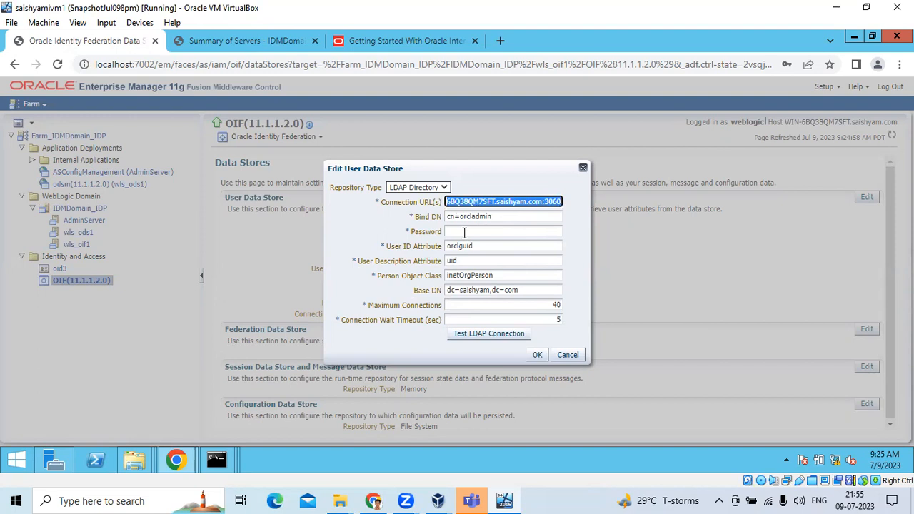
{"action": "left_click", "coordinate": [583, 170]}
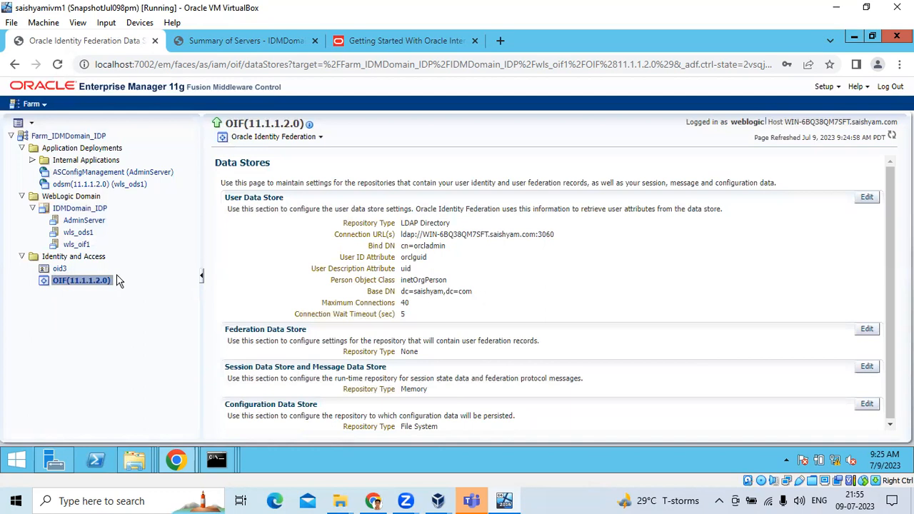
- On OIF's Identities page, run a Local Users search listing PUBLIC, orcladmin and one other user
{"action": "left_click", "coordinate": [319, 140]}
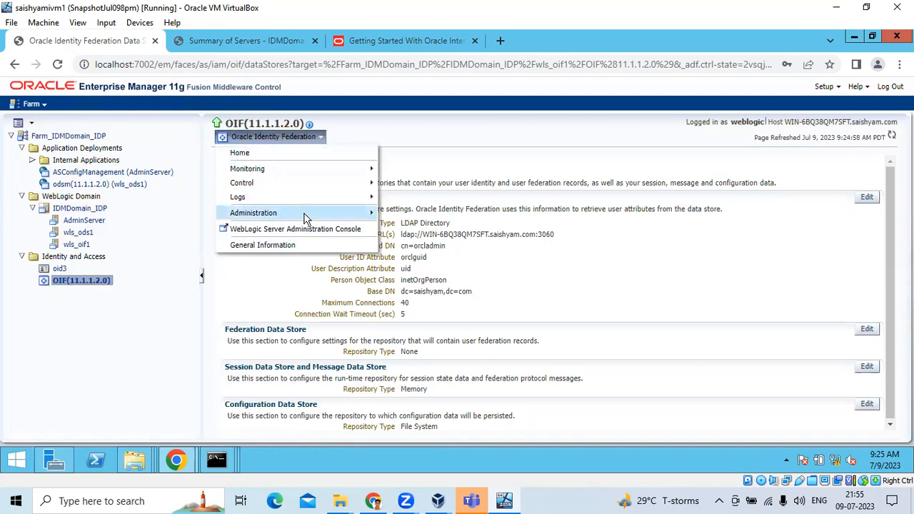
{"action": "mouse_move", "coordinate": [305, 218]}
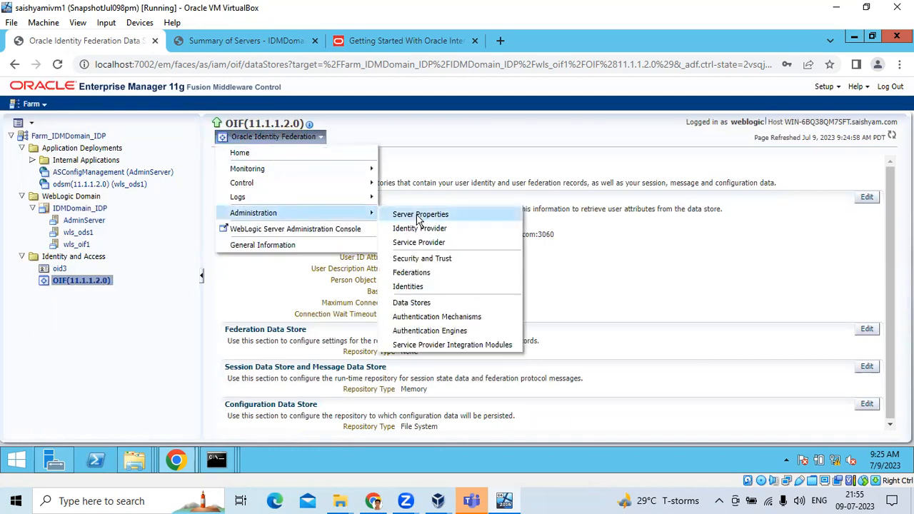
{"action": "left_click", "coordinate": [404, 287]}
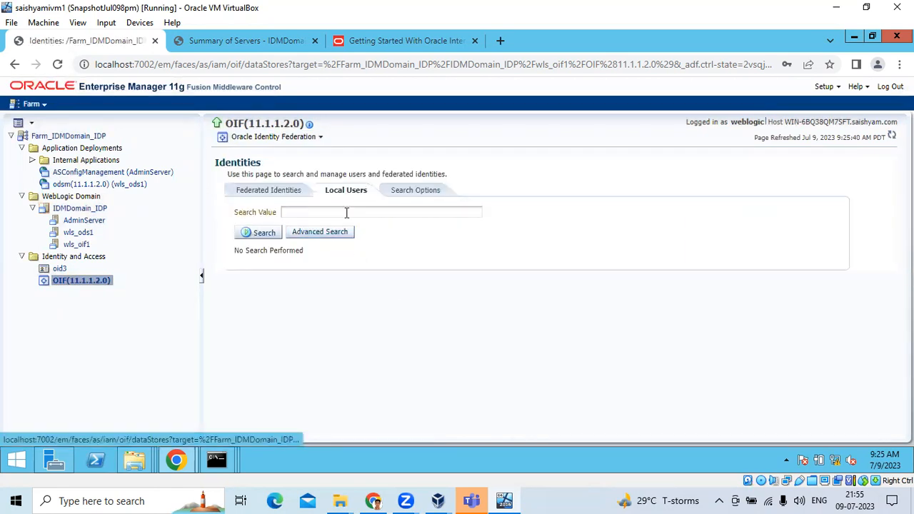
{"action": "left_click", "coordinate": [347, 212]}
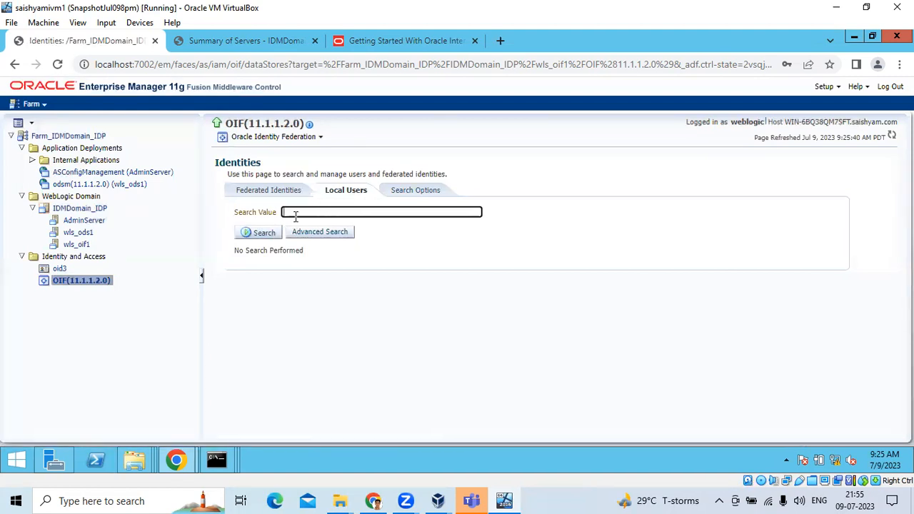
{"action": "left_click", "coordinate": [262, 233]}
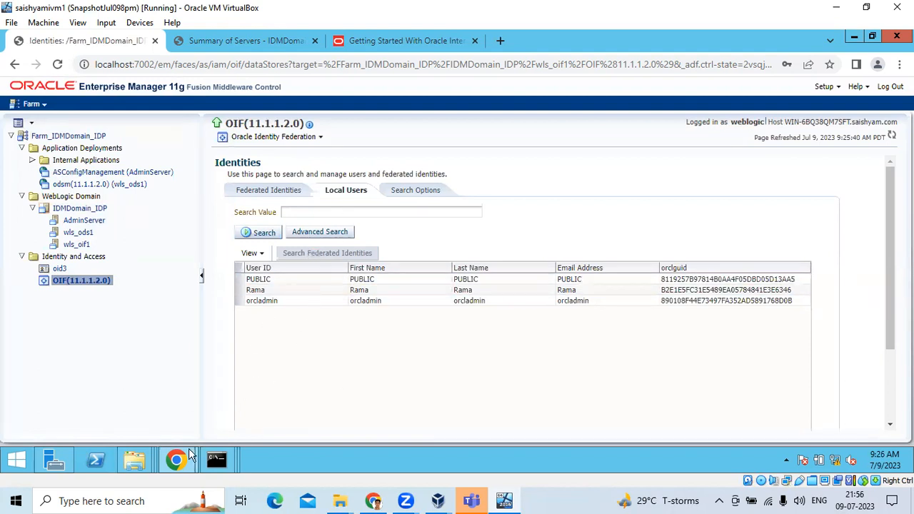
{"action": "left_click", "coordinate": [618, 65]}
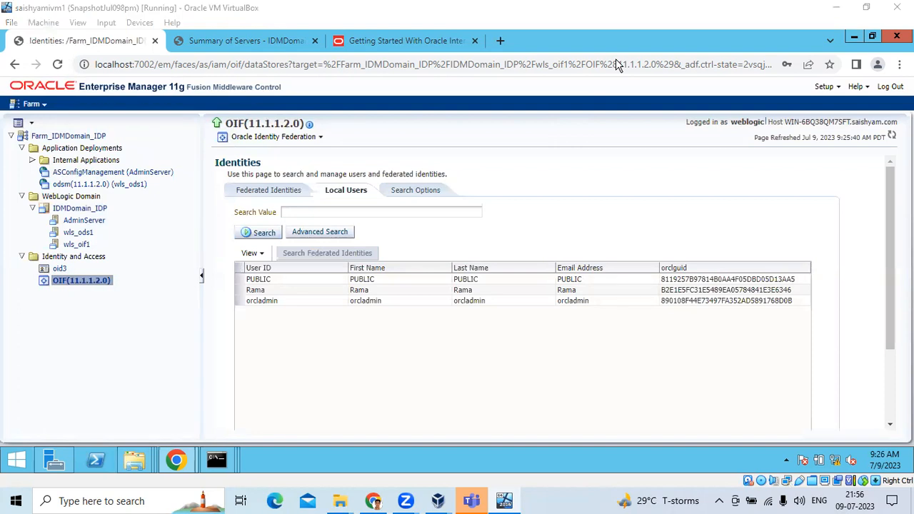